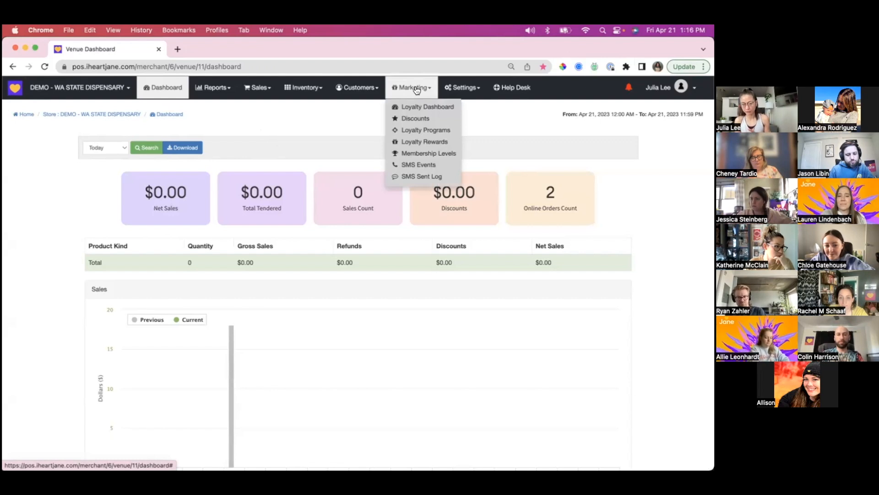
# - Open the Mary Mart venue dashboard in a new tab and view its available marketing options
pyautogui.click(178, 49)
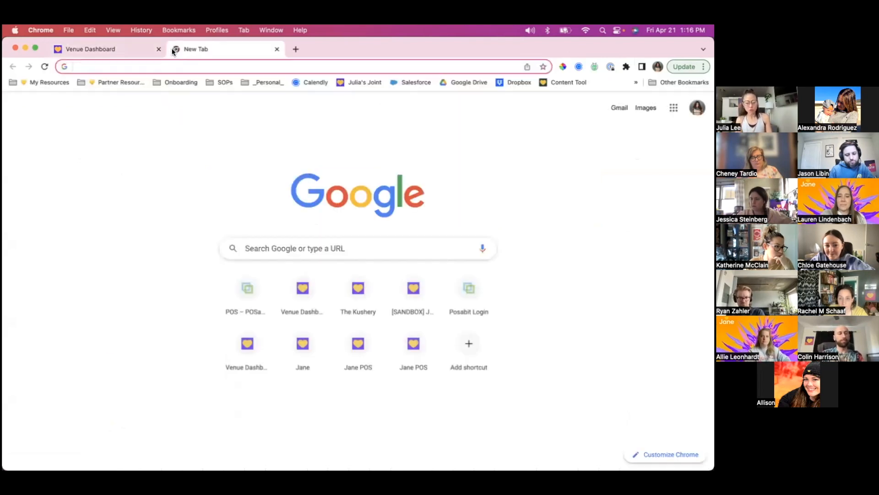
pyautogui.write('mary mar')
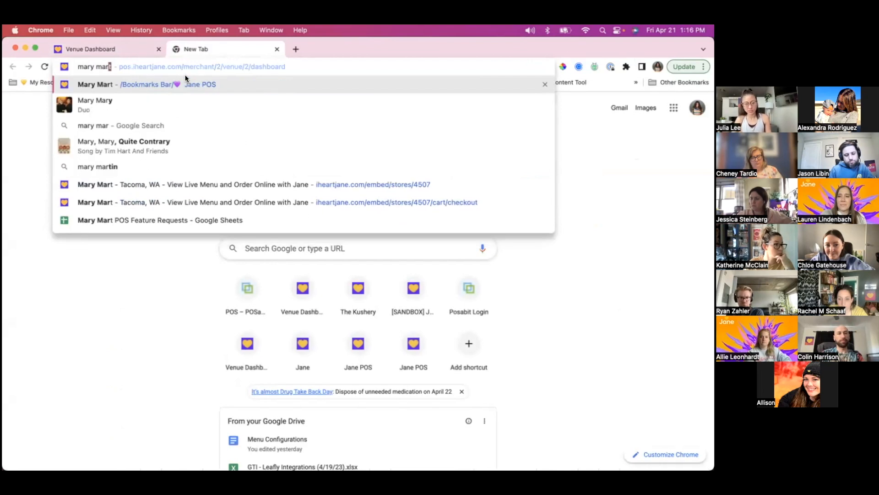
pyautogui.click(185, 86)
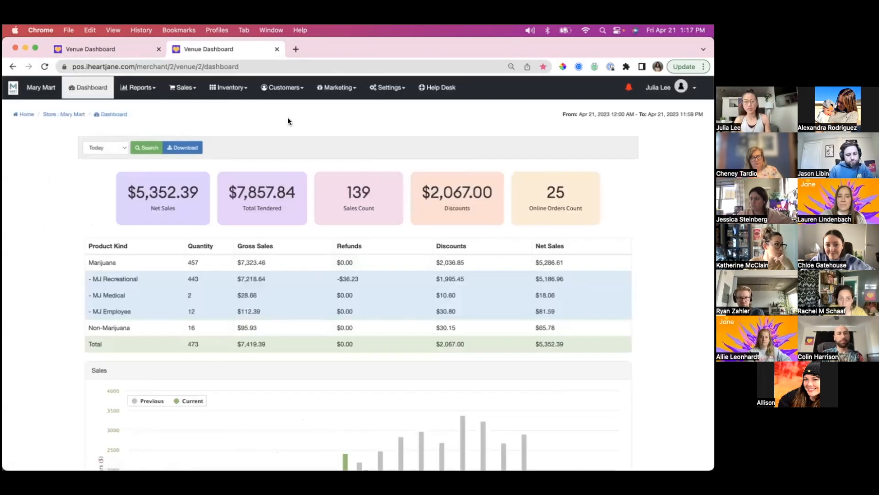
pyautogui.click(331, 93)
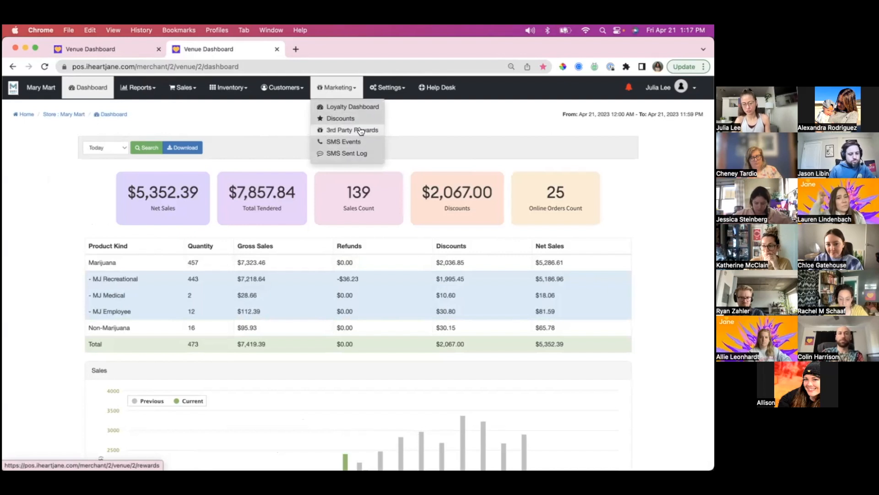
# - Return to the DEMO - WA STATE DISPENSARY venue and open its list of loyalty programs
pyautogui.click(91, 50)
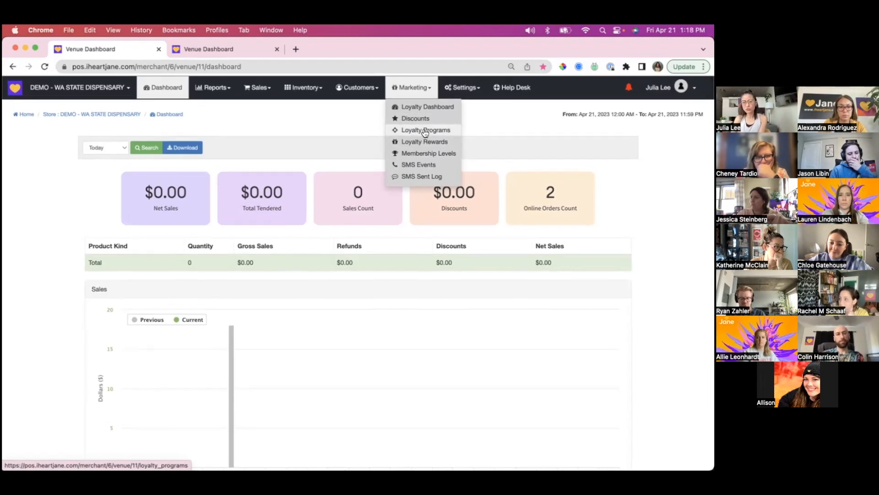
pyautogui.click(425, 131)
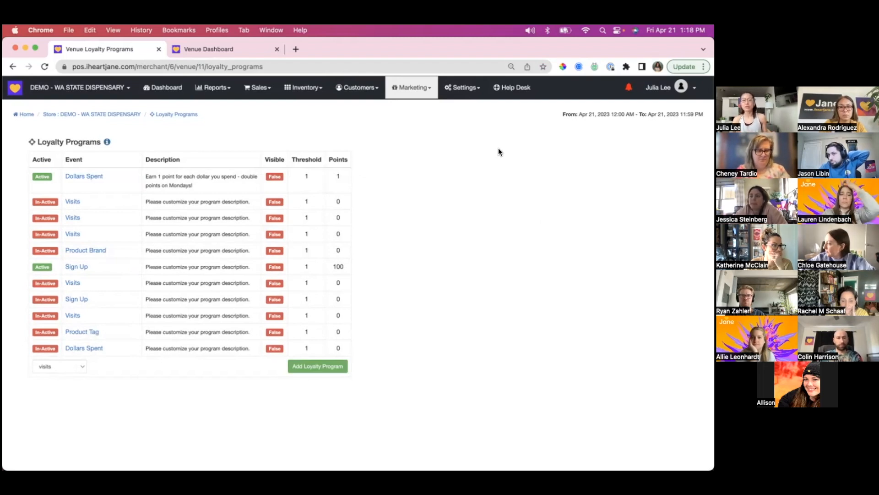
pyautogui.click(410, 98)
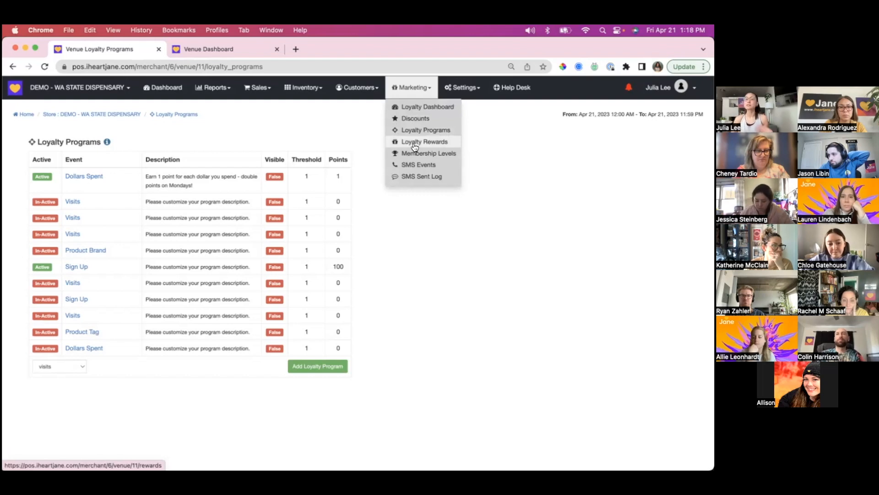
pyautogui.scroll(-1, 414, 147)
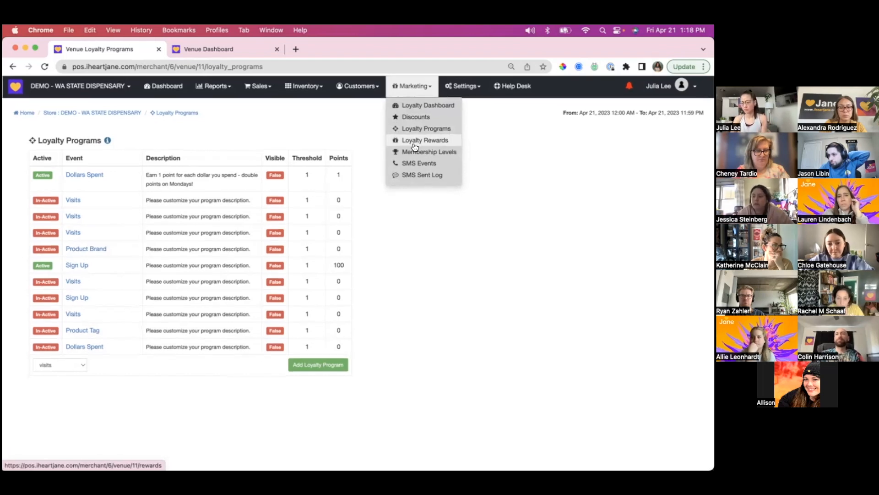
pyautogui.scroll(1, 414, 145)
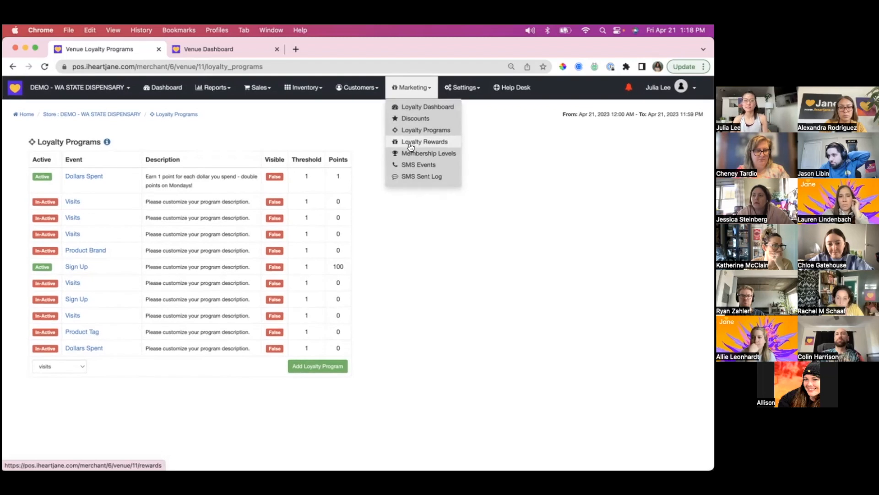
pyautogui.click(334, 130)
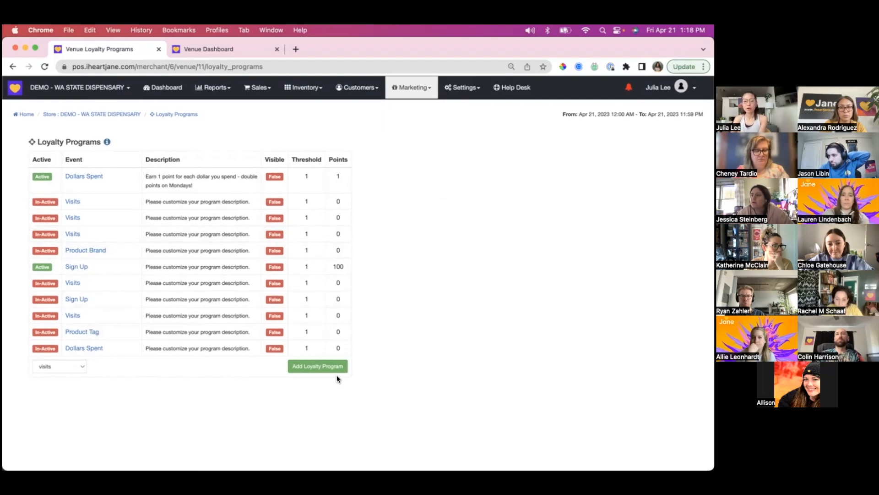
# - Add a loyalty program for the visits event and open the new program for editing
pyautogui.click(63, 369)
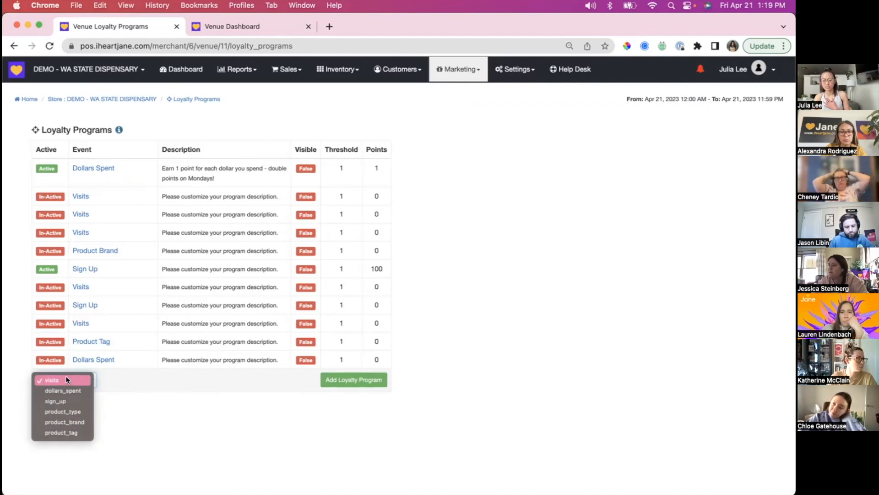
pyautogui.click(163, 395)
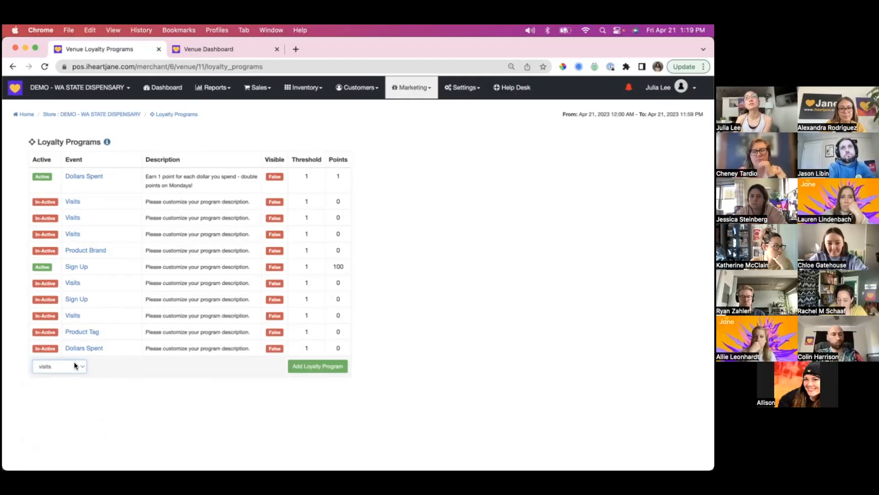
pyautogui.click(75, 365)
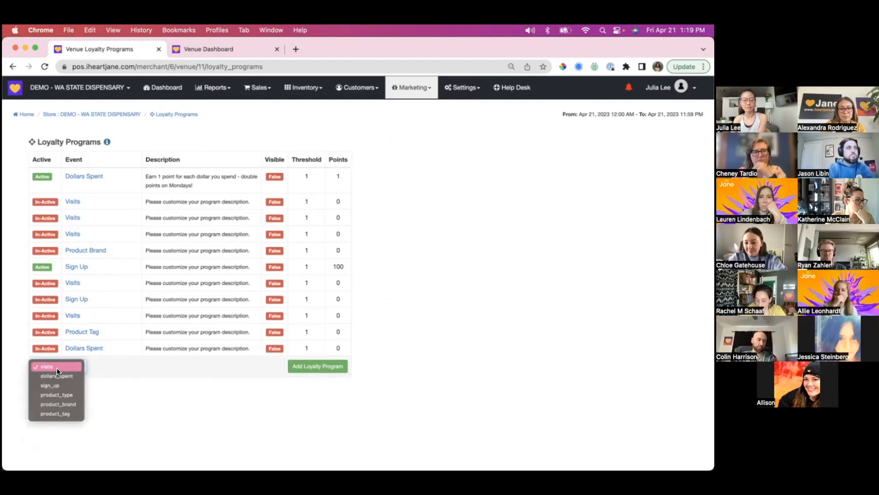
pyautogui.click(56, 367)
pyautogui.click(321, 366)
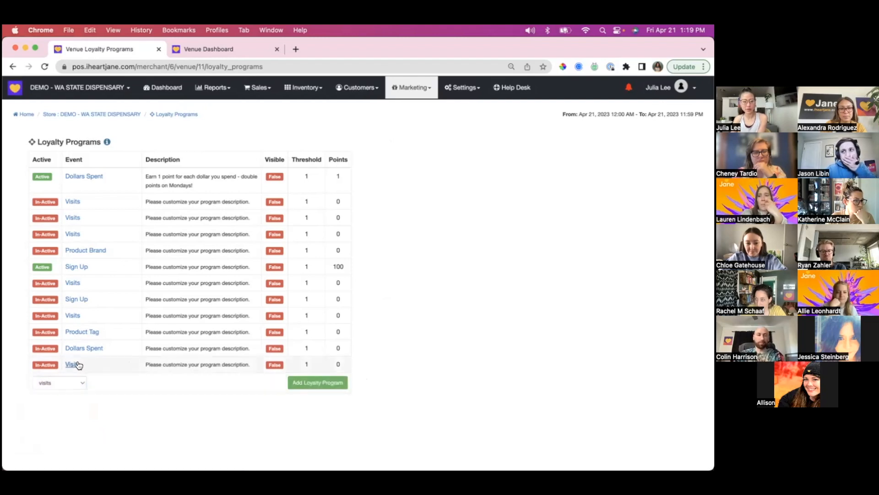
pyautogui.click(72, 365)
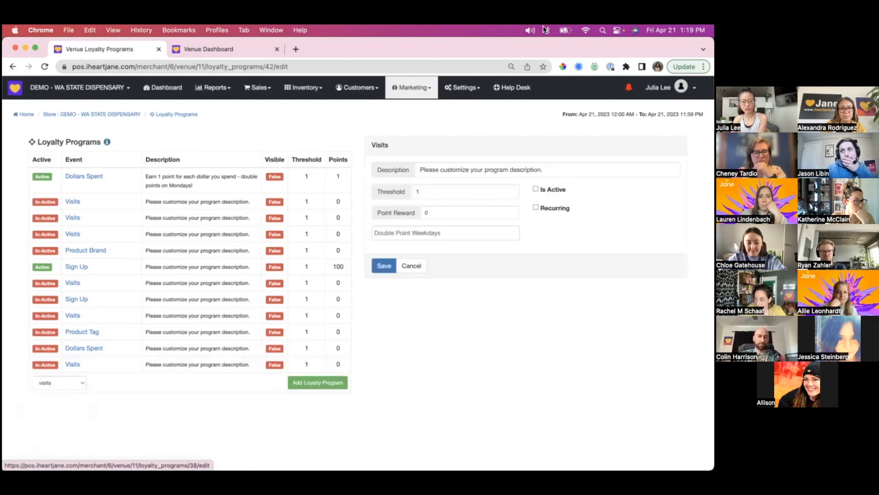
# - Replace the placeholder description of the new Visits program with "1 Point / Visit"
pyautogui.tripleClick(497, 169)
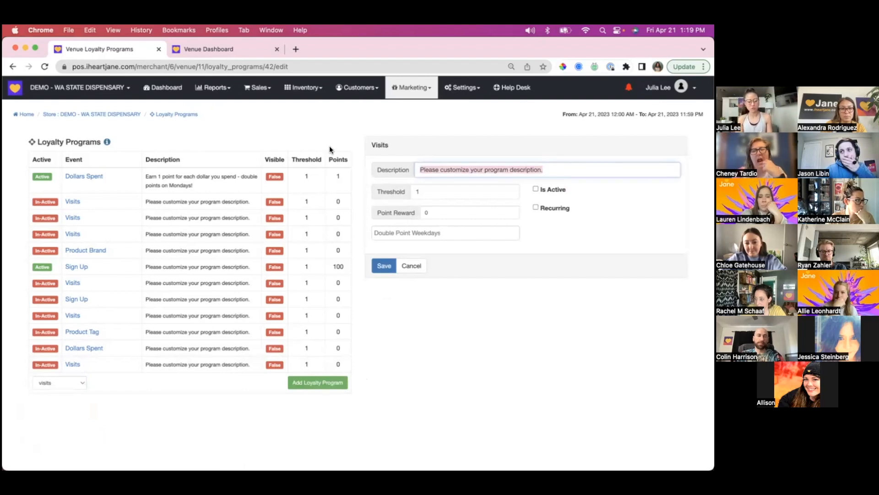
pyautogui.write('1 Point per')
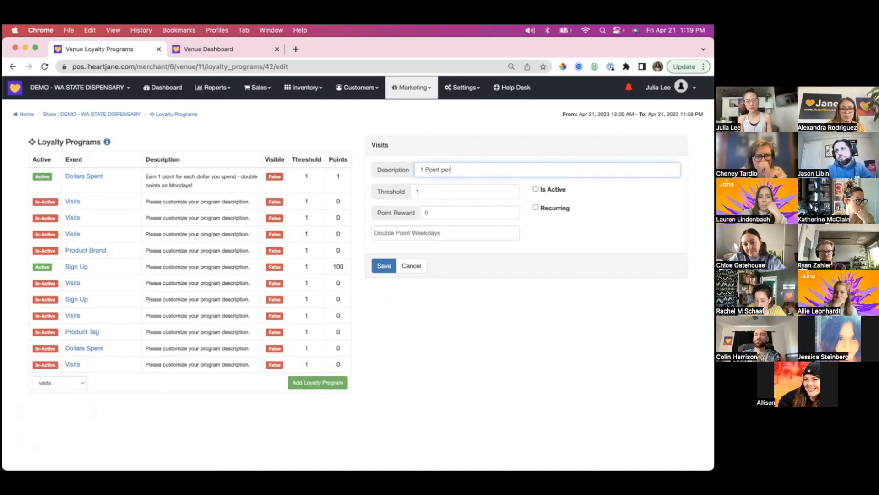
pyautogui.press('BackSpace')
pyautogui.press('BackSpace')
pyautogui.press('BackSpace')
pyautogui.write('/ Visit')
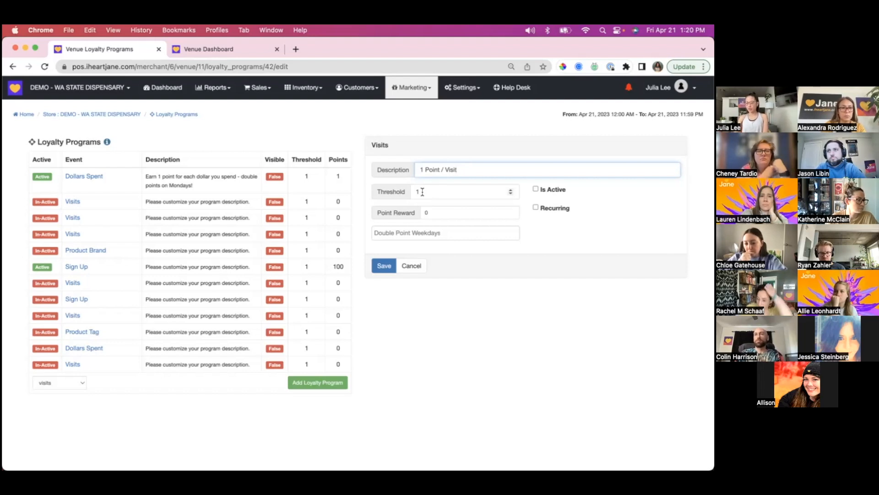
# - Clear the Visits program's threshold, set its point reward to 1 and mark it as active
pyautogui.doubleClick(422, 191)
pyautogui.write('5')
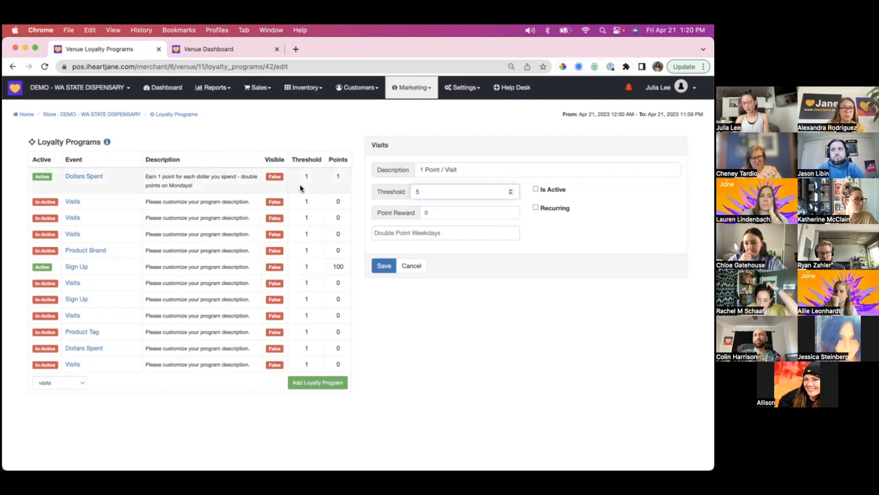
pyautogui.press('BackSpace')
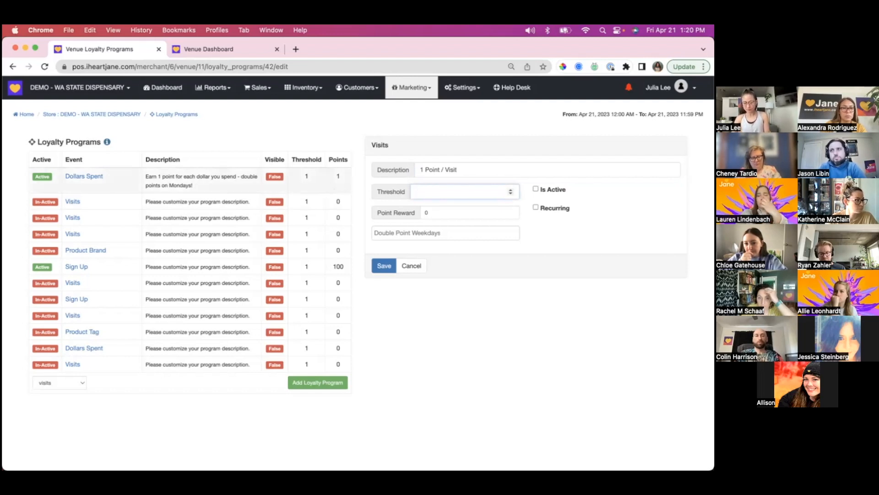
pyautogui.click(428, 211)
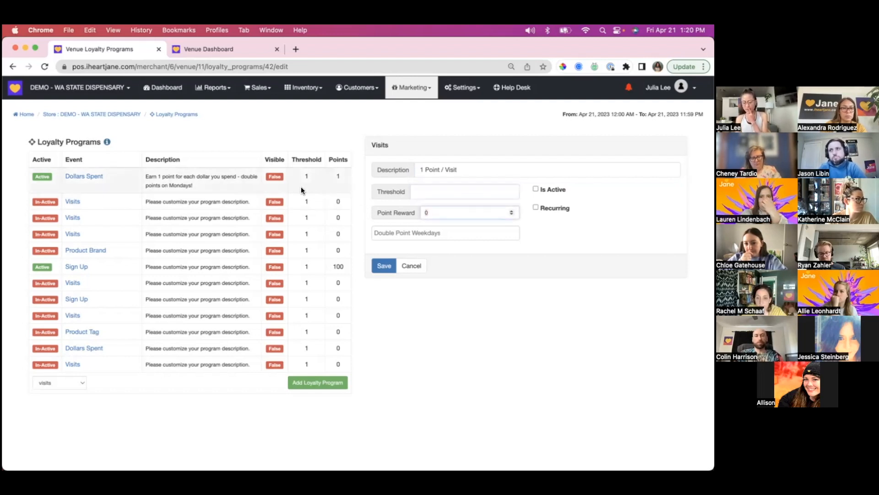
pyautogui.press('BackSpace')
pyautogui.write('1')
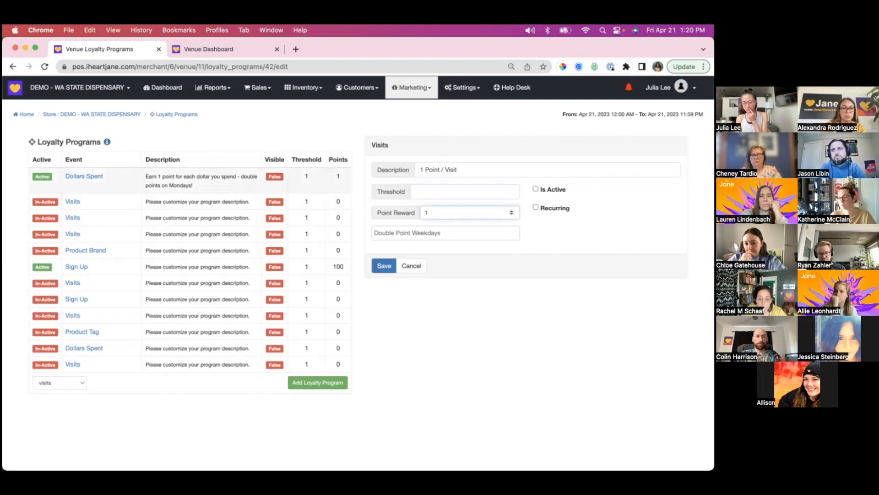
pyautogui.click(537, 189)
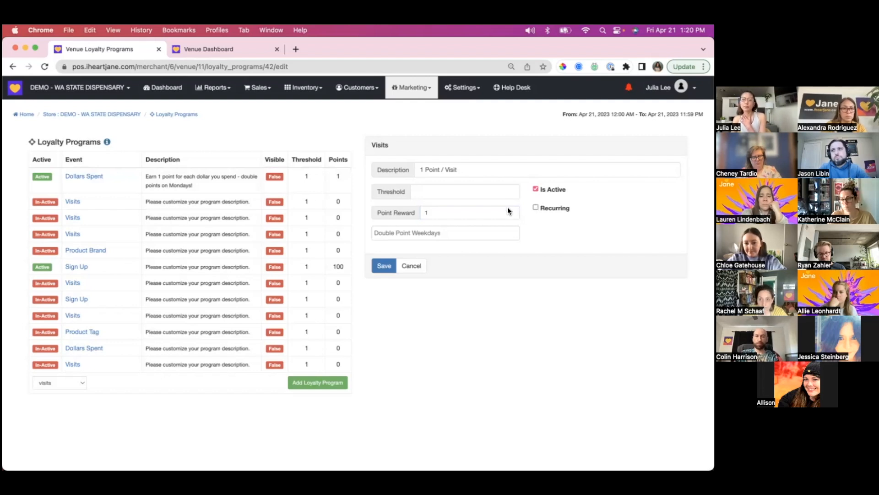
pyautogui.moveTo(458, 170); pyautogui.dragTo(354, 158)
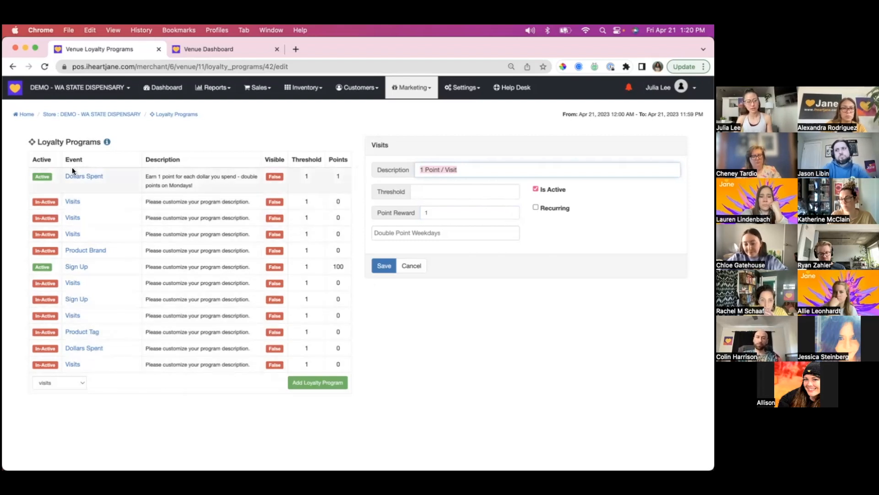
# - Add a loyalty program for the dollars_spent event and open it for editing
pyautogui.click(65, 382)
pyautogui.click(58, 392)
pyautogui.click(316, 382)
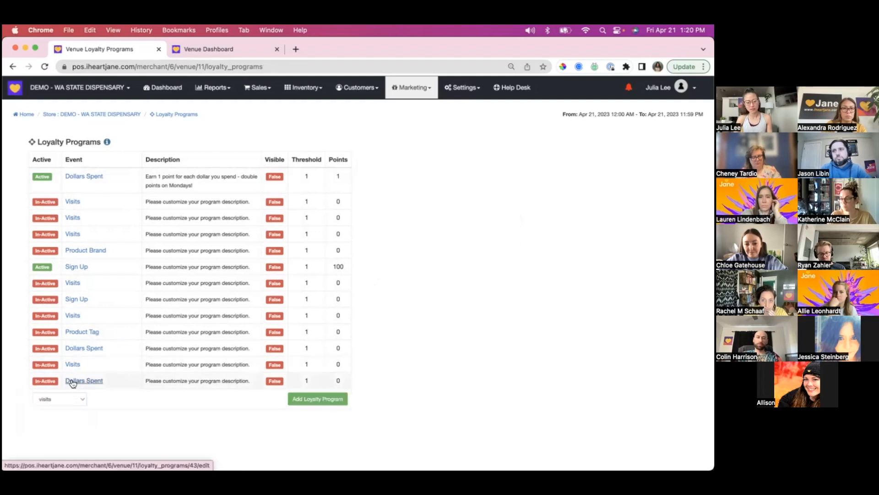
# - Set the new Dollars Spent program's description to "1 Point / $ Spent - Must spend atleast $5"
pyautogui.click(437, 166)
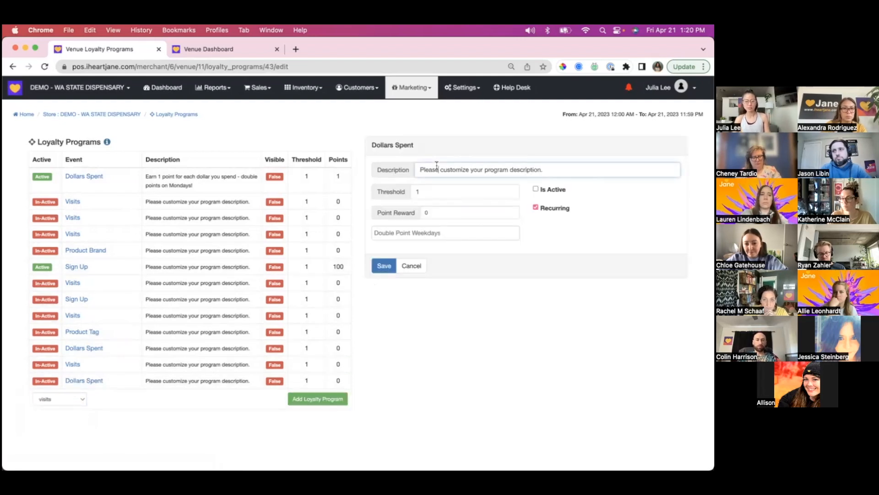
pyautogui.press('super+a')
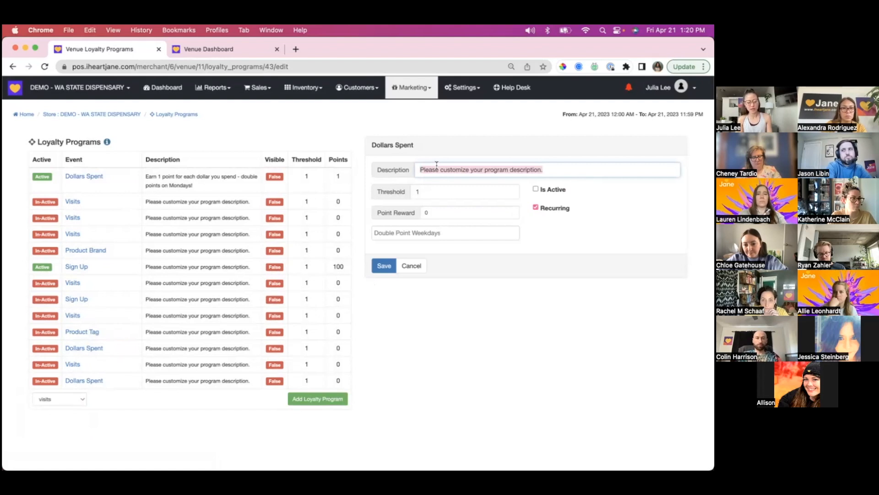
pyautogui.write('1 Point / $ Spent')
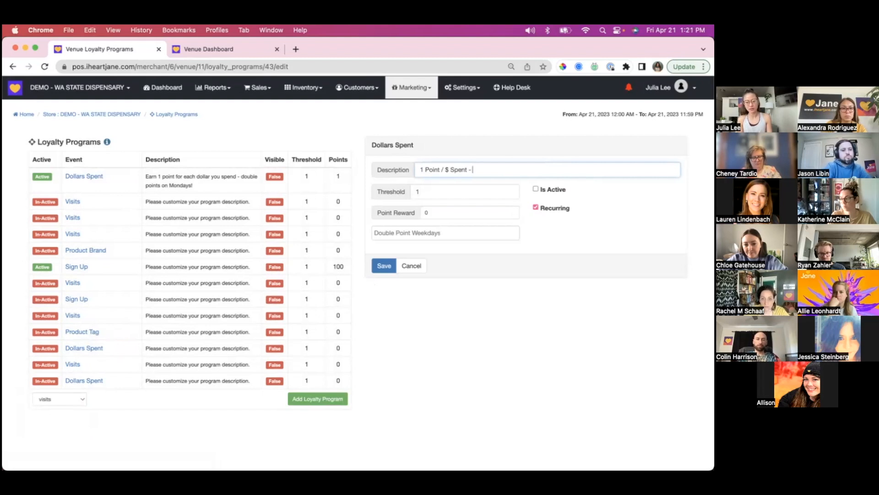
pyautogui.write(' - Must spend atleasdt')
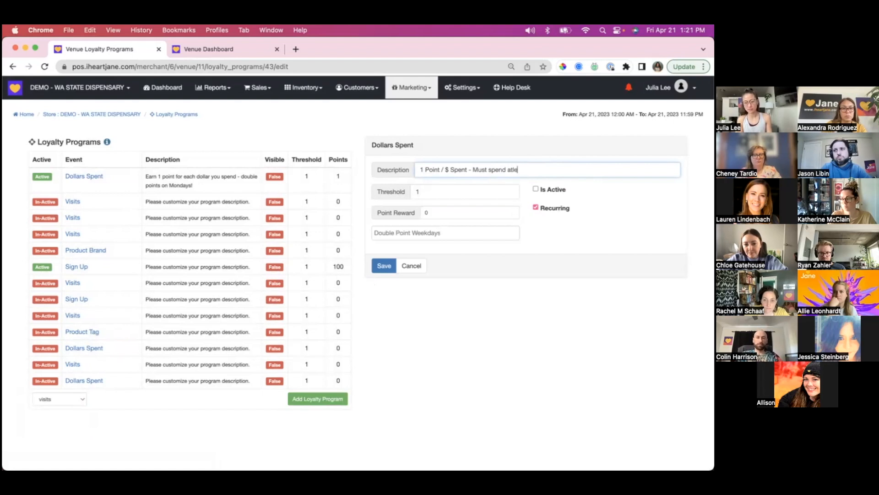
pyautogui.press('BackSpace')
pyautogui.press('BackSpace')
pyautogui.press('BackSpace')
pyautogui.press('BackSpace')
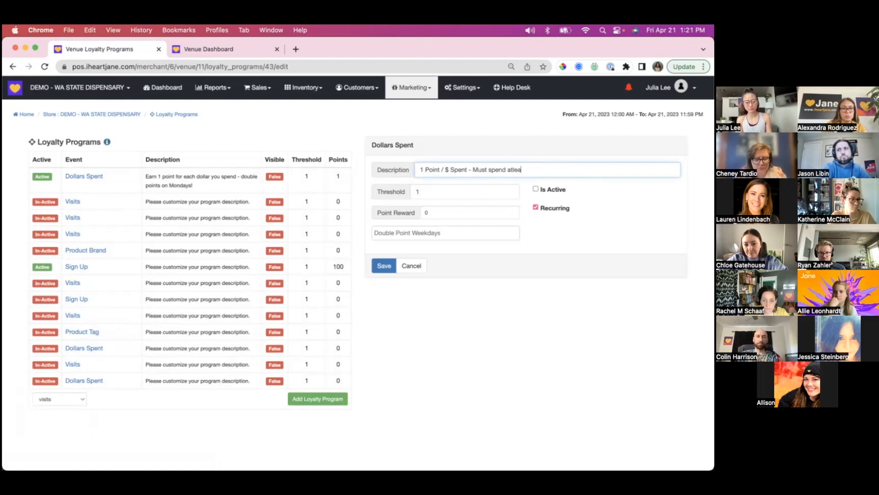
pyautogui.write('st $5')
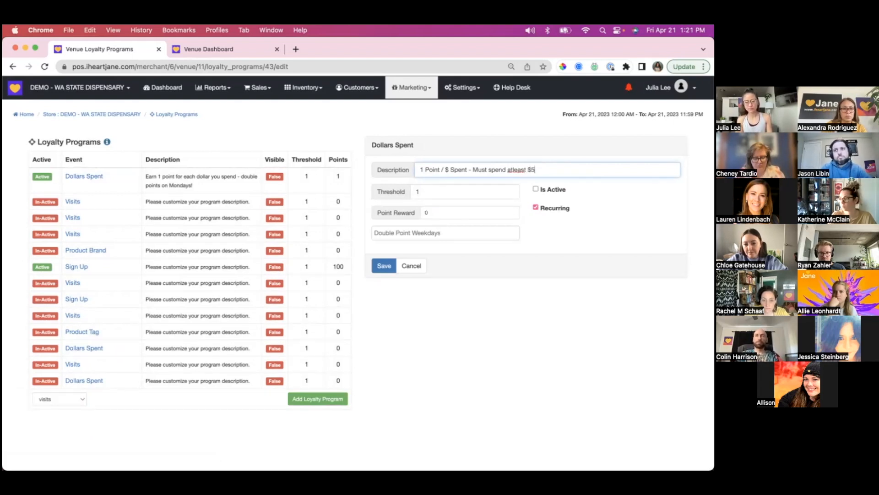
# - Set the Dollars Spent program's threshold to 5 and point reward to 1, and turn off Recurring
pyautogui.click(431, 192)
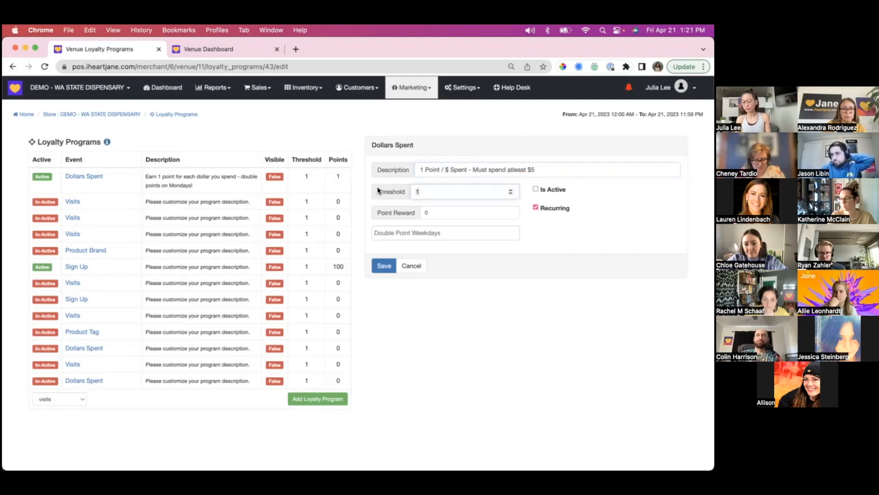
pyautogui.click(400, 211)
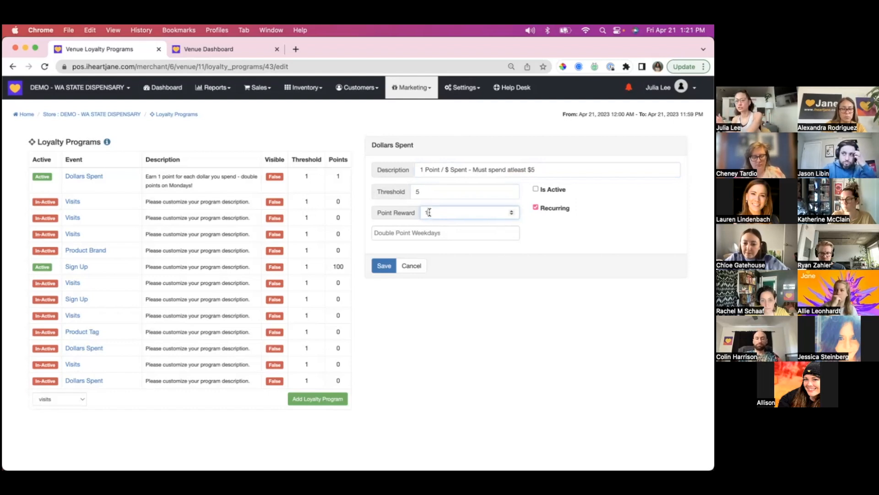
pyautogui.click(535, 207)
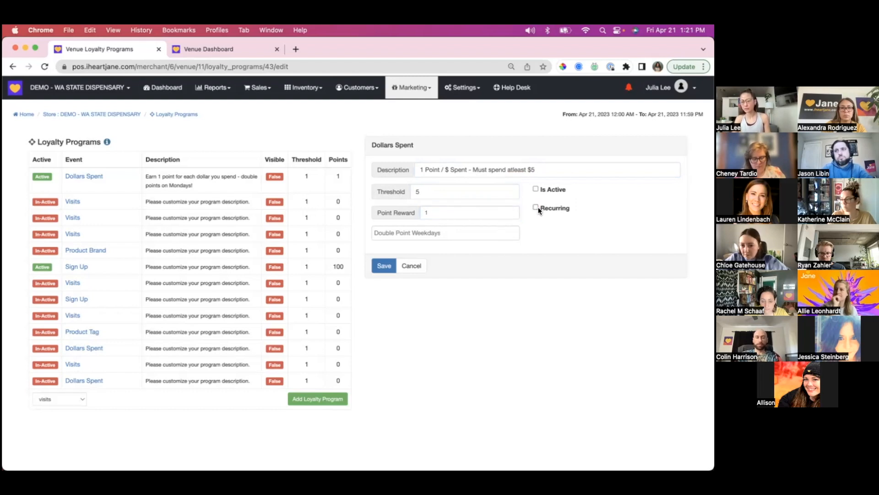
# - Review the Dollars Spent program's description, threshold, point reward and recurring settings and the available double point weekdays
pyautogui.click(428, 191)
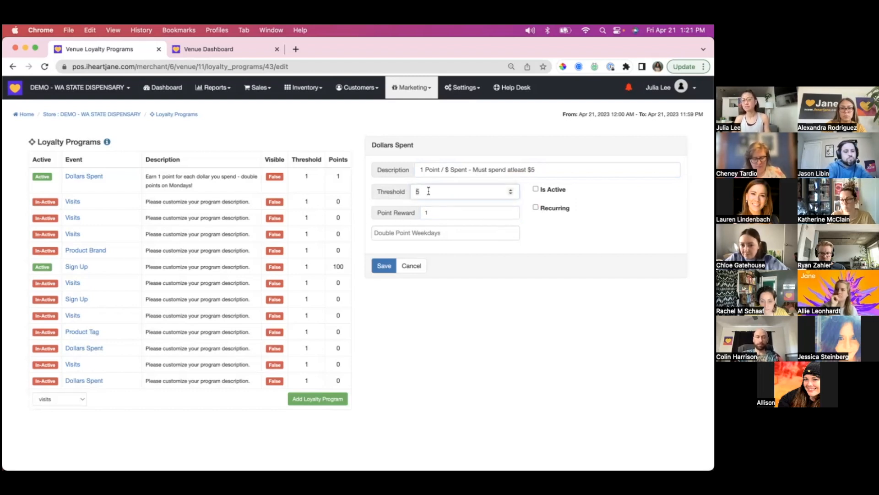
pyautogui.click(430, 213)
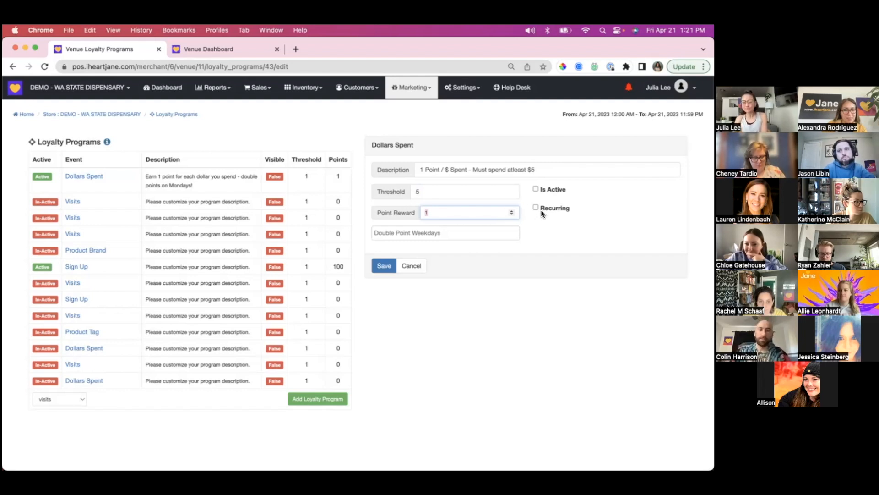
pyautogui.click(452, 168)
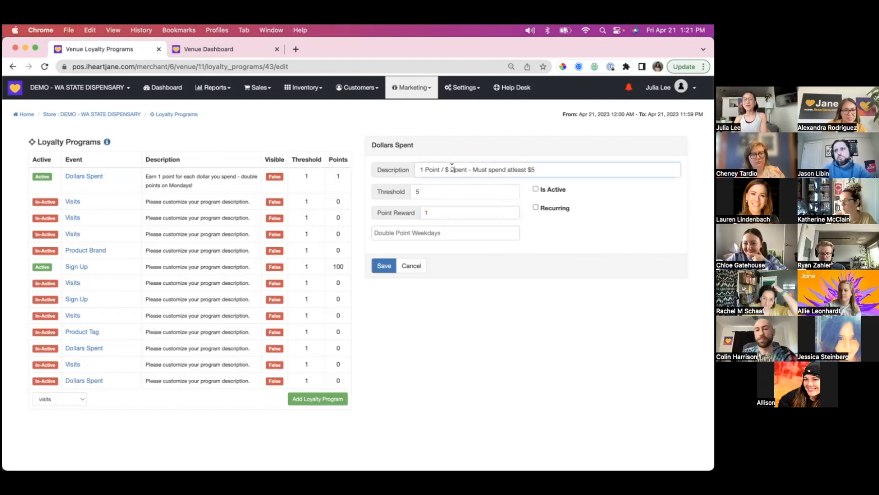
pyautogui.click(535, 208)
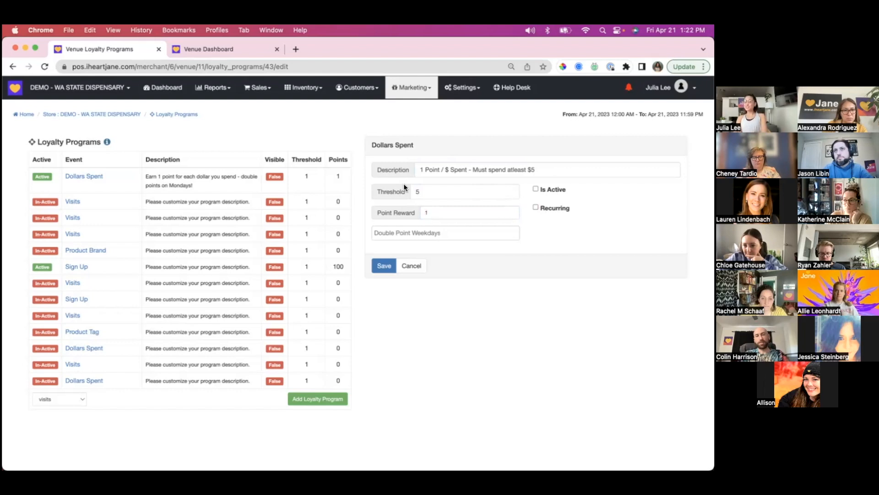
pyautogui.click(416, 211)
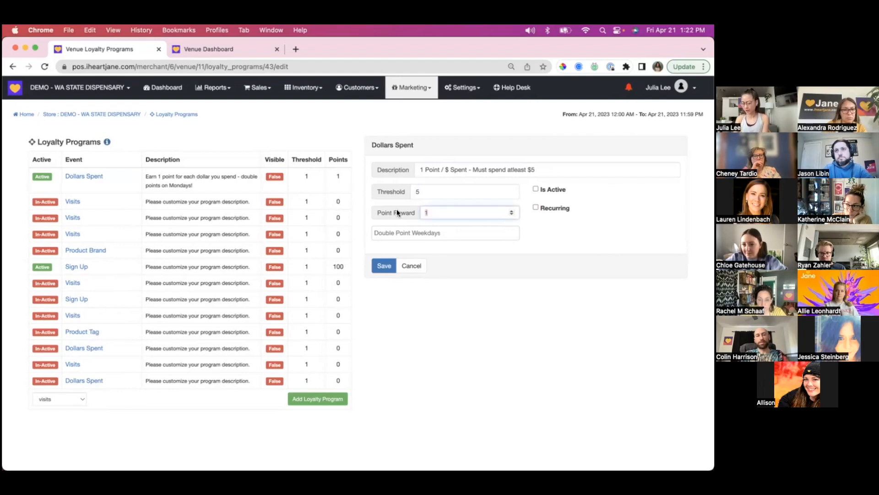
pyautogui.click(422, 193)
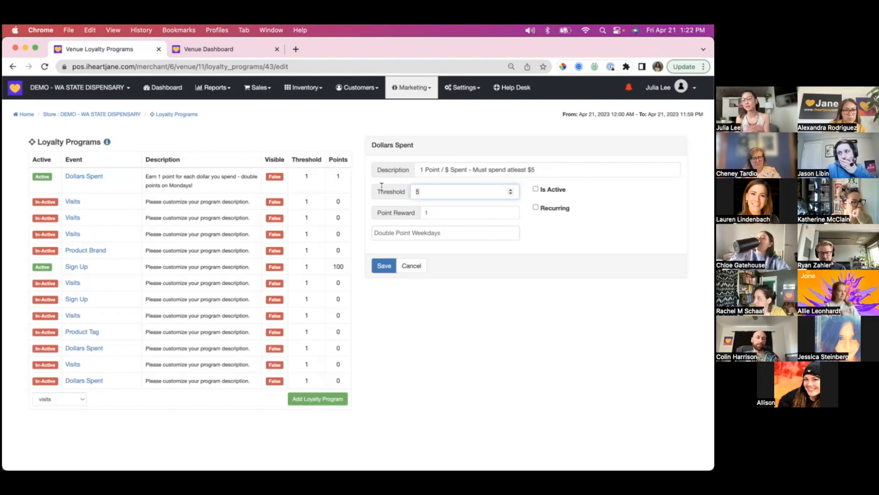
pyautogui.click(401, 233)
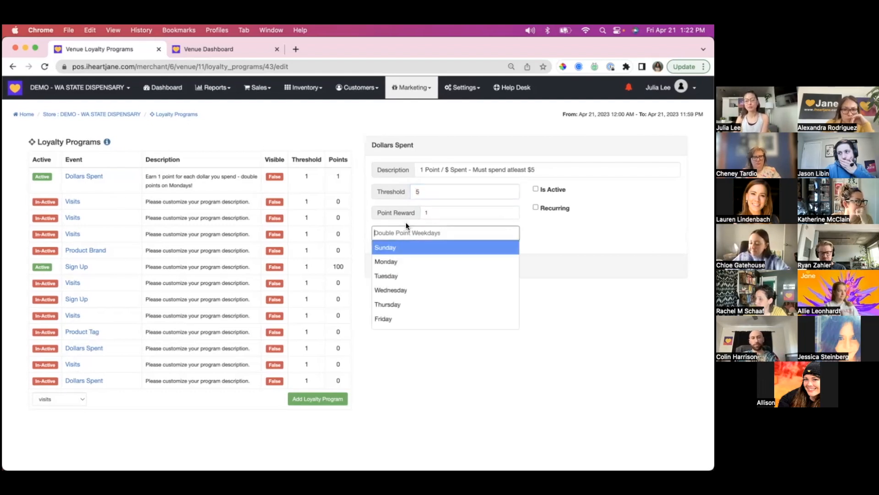
pyautogui.scroll(-1, 402, 263)
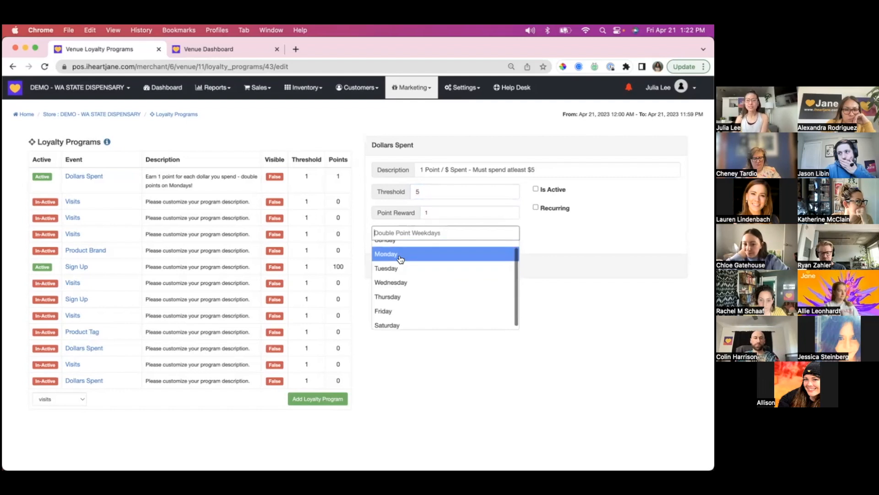
pyautogui.scroll(1, 401, 257)
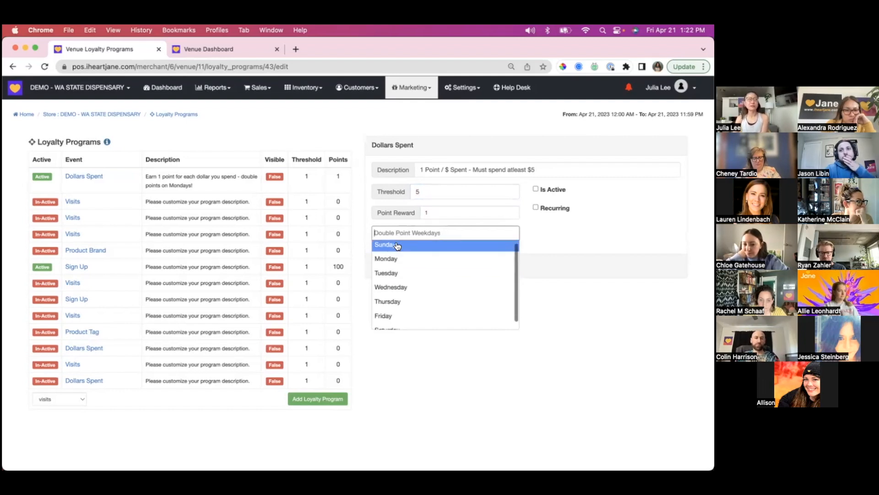
pyautogui.scroll(1, 397, 246)
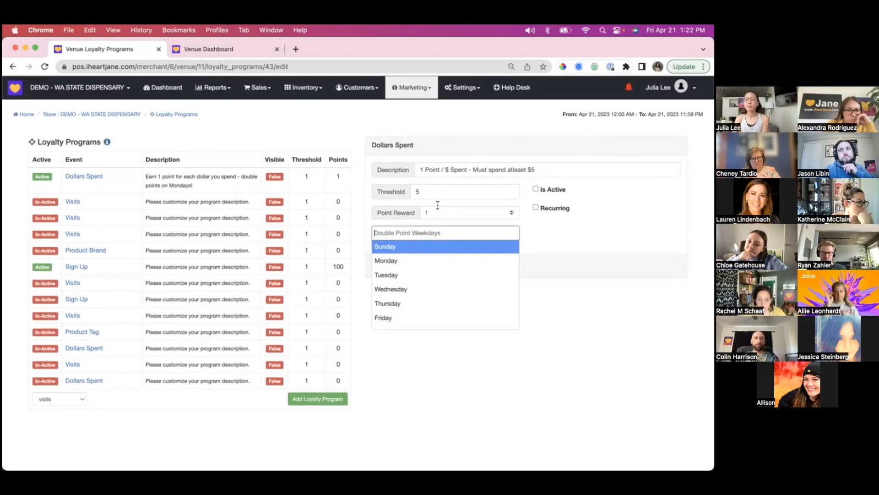
# - Turn on Recurring for the Dollars Spent program and add Sunday as a double point weekday
pyautogui.click(536, 208)
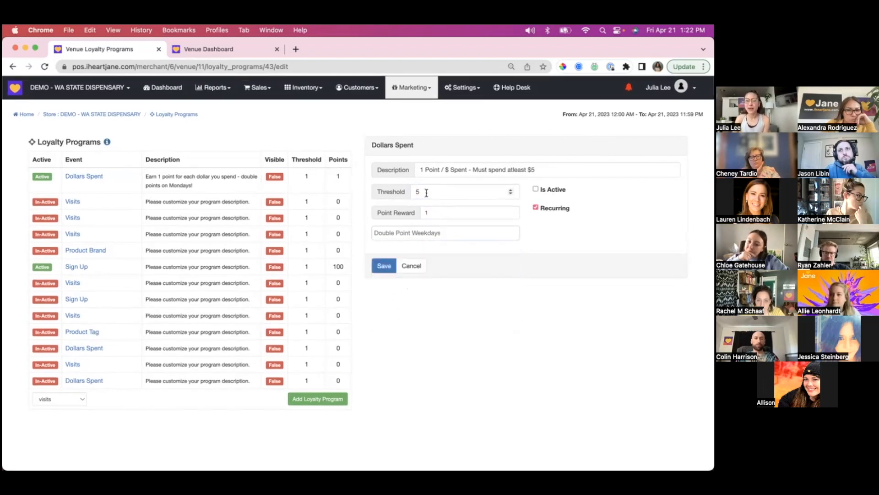
pyautogui.click(435, 214)
pyautogui.click(403, 233)
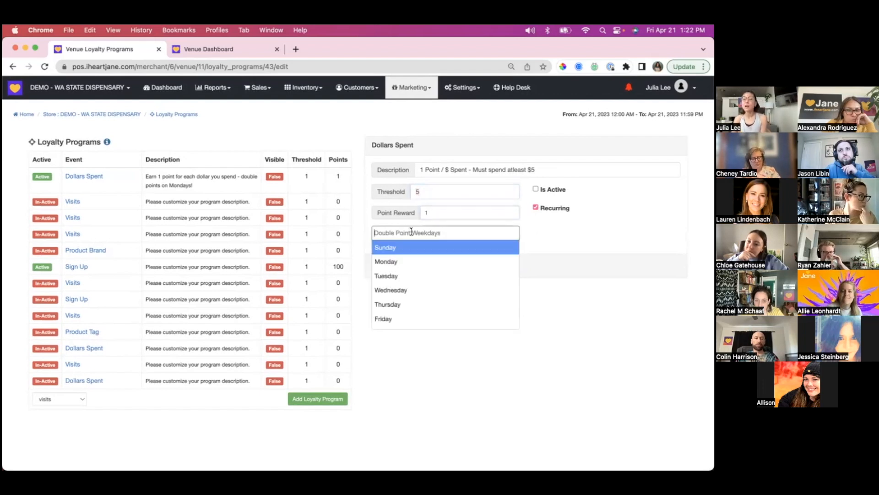
pyautogui.click(402, 250)
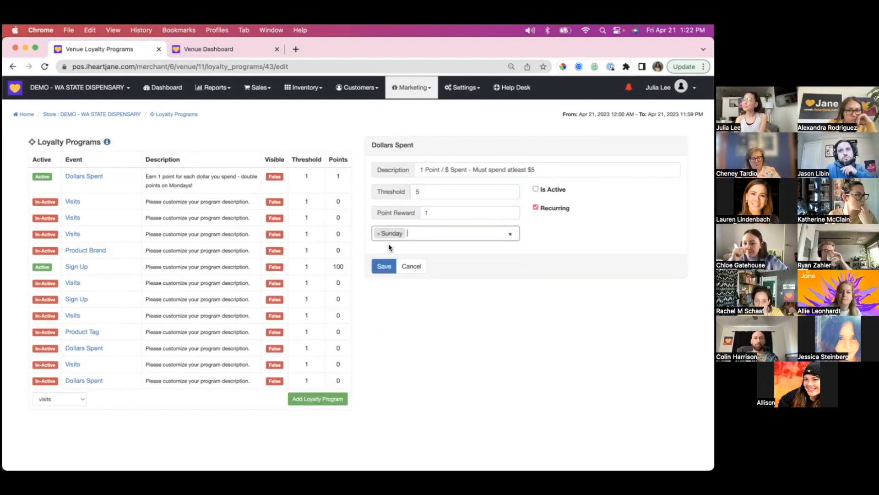
pyautogui.click(436, 214)
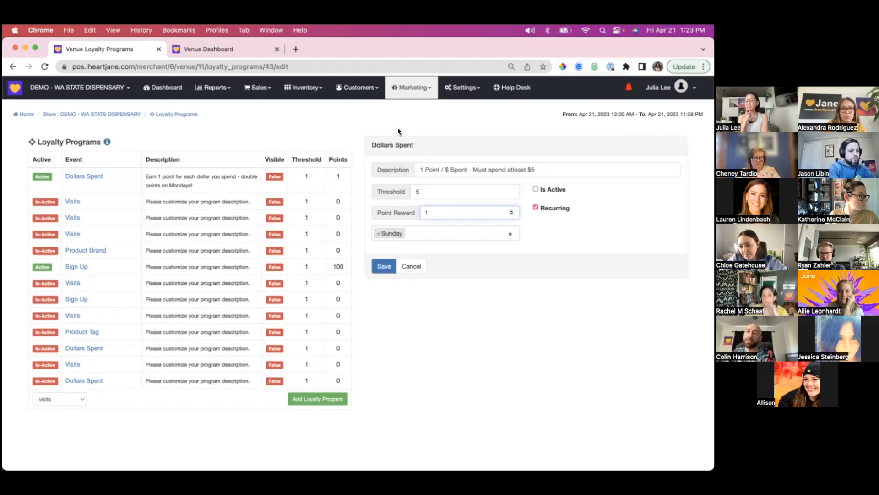
# - Turn off Recurring and remove Sunday from the Dollars Spent program's double point weekdays
pyautogui.click(537, 208)
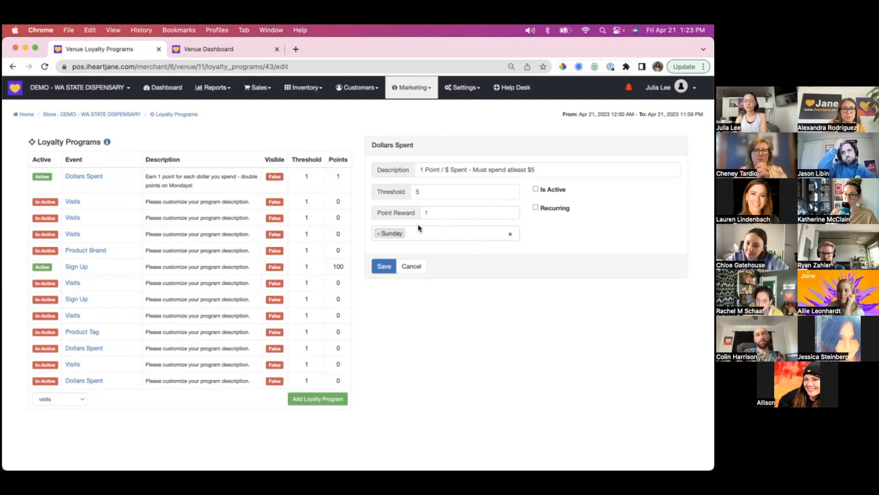
pyautogui.click(509, 237)
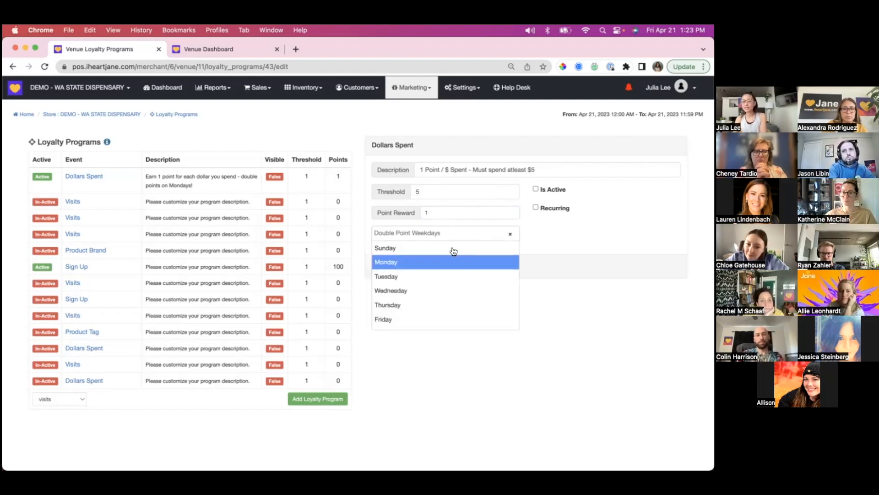
pyautogui.click(564, 224)
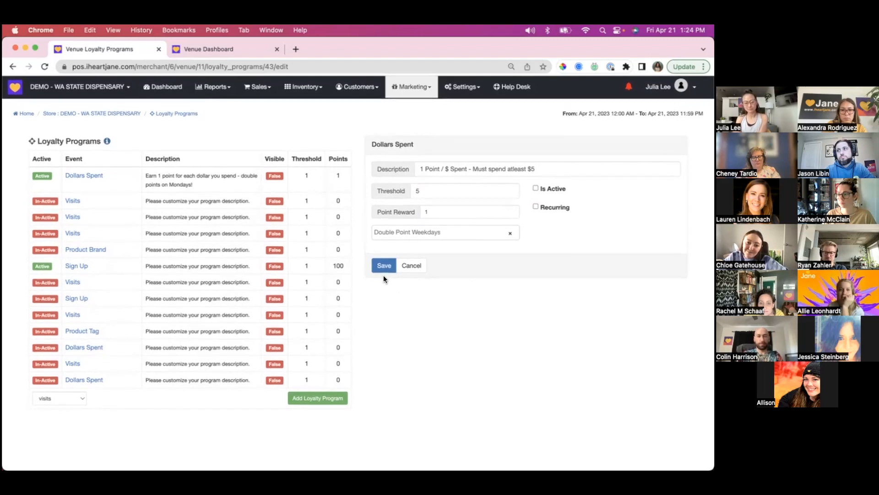
# - Open the Loyalty Rewards page, try to create a new point reward, and return to the rewards list
pyautogui.click(433, 96)
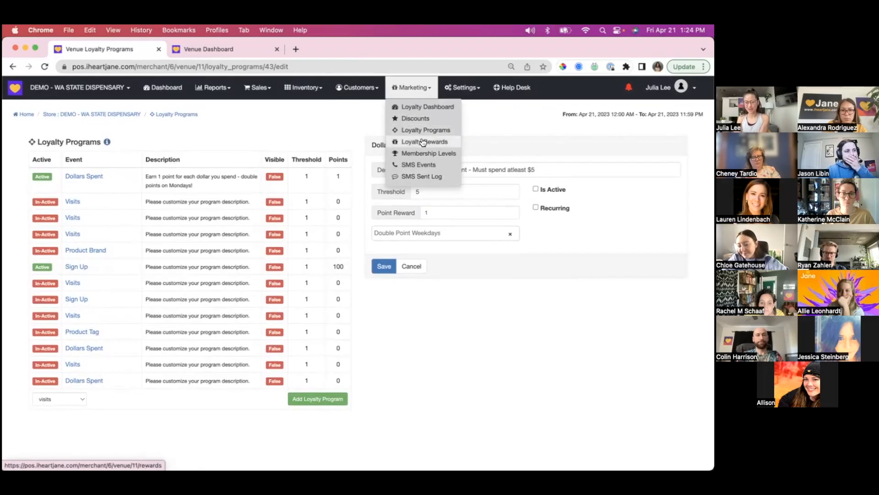
pyautogui.click(423, 142)
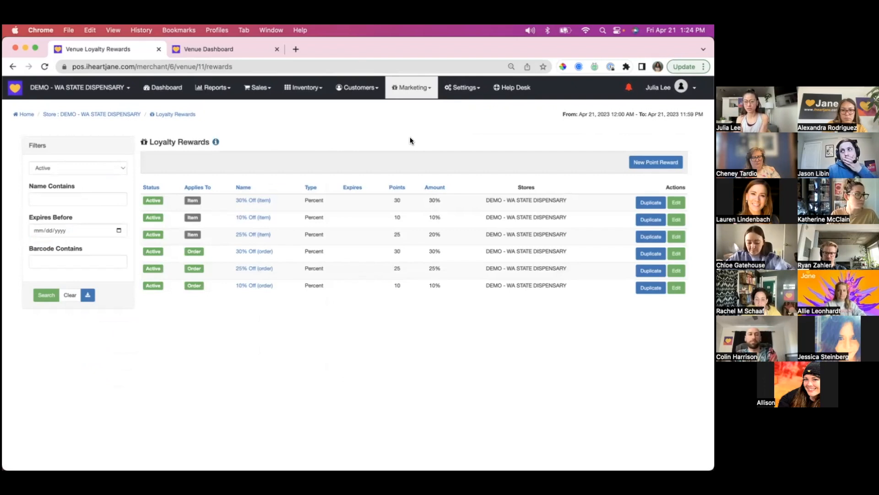
pyautogui.click(652, 162)
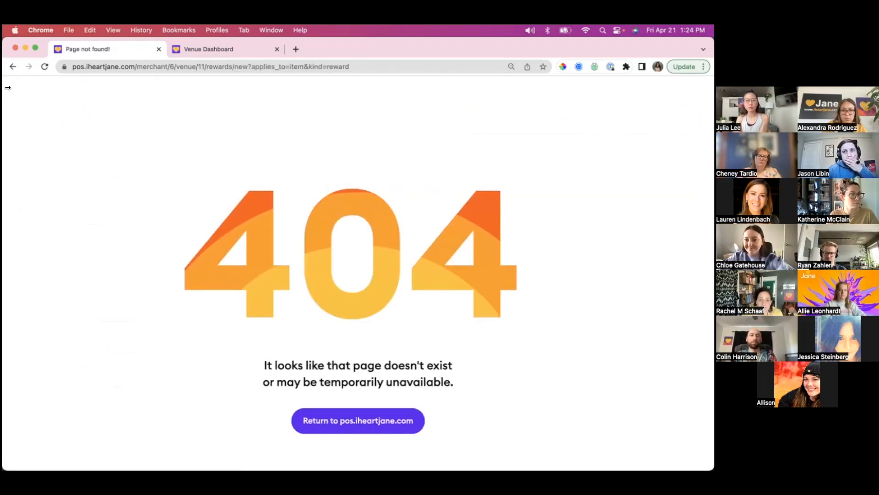
pyautogui.click(11, 67)
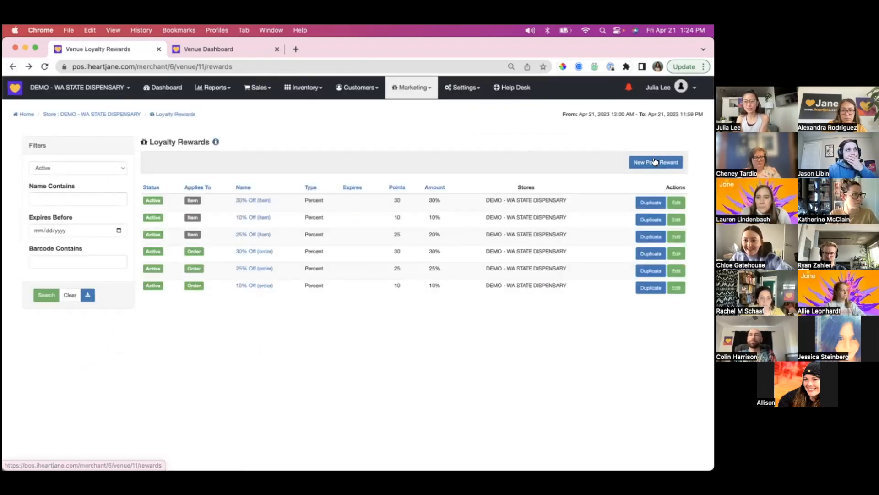
# - Open a new discount form from the Discounts page and examine its details, date range, schedule and customer conditions
pyautogui.click(421, 89)
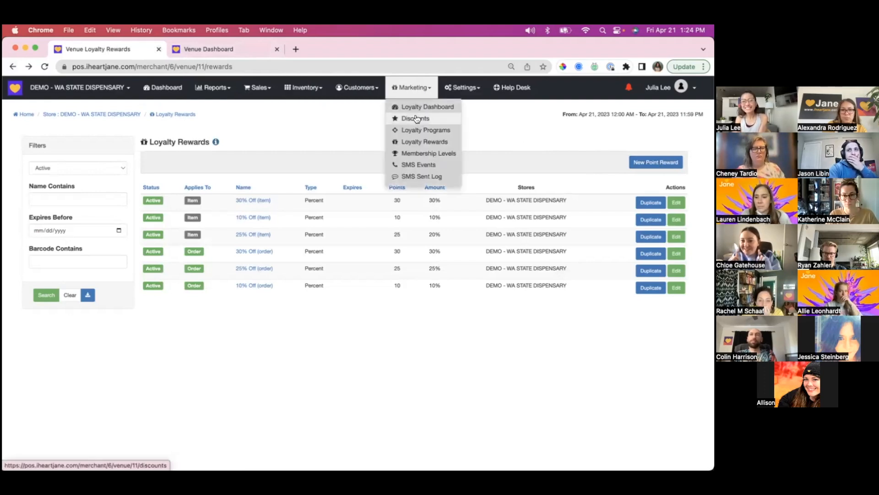
pyautogui.click(416, 118)
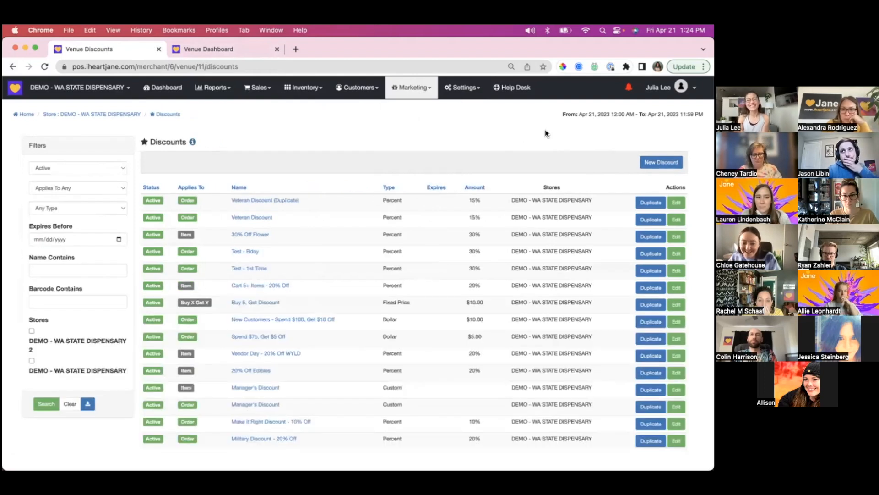
pyautogui.click(667, 163)
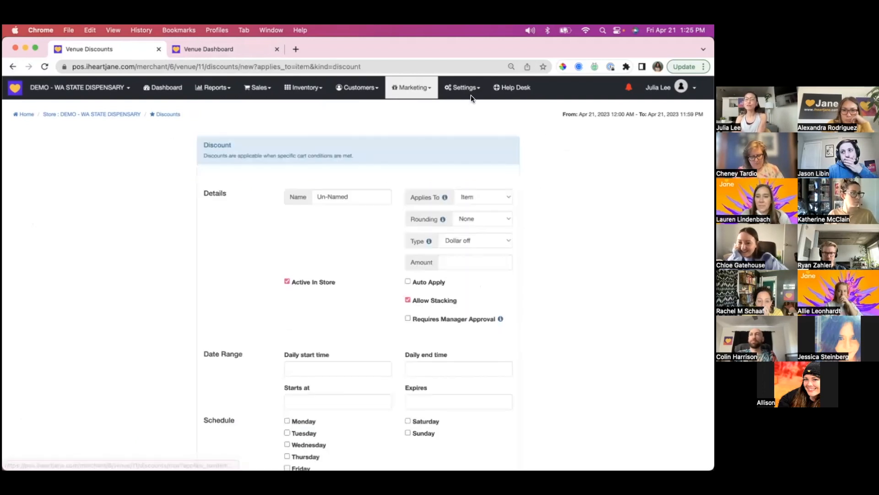
pyautogui.scroll(-5, 380, 212)
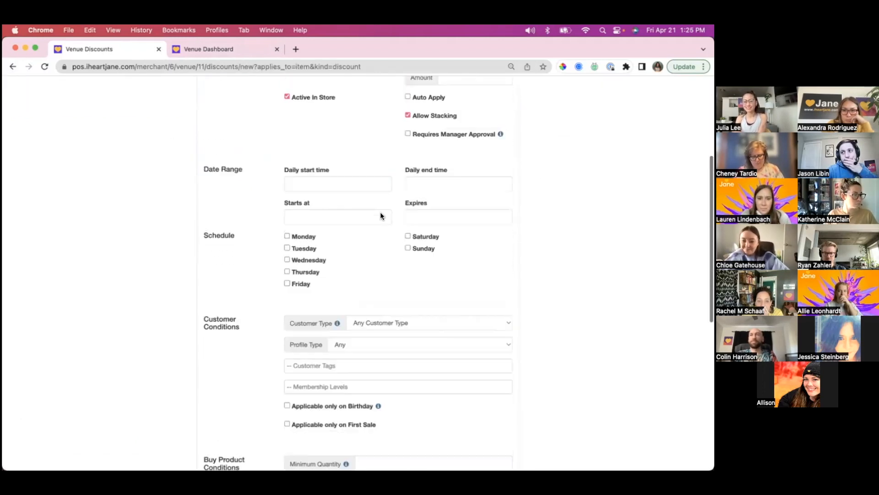
pyautogui.scroll(4, 288, 136)
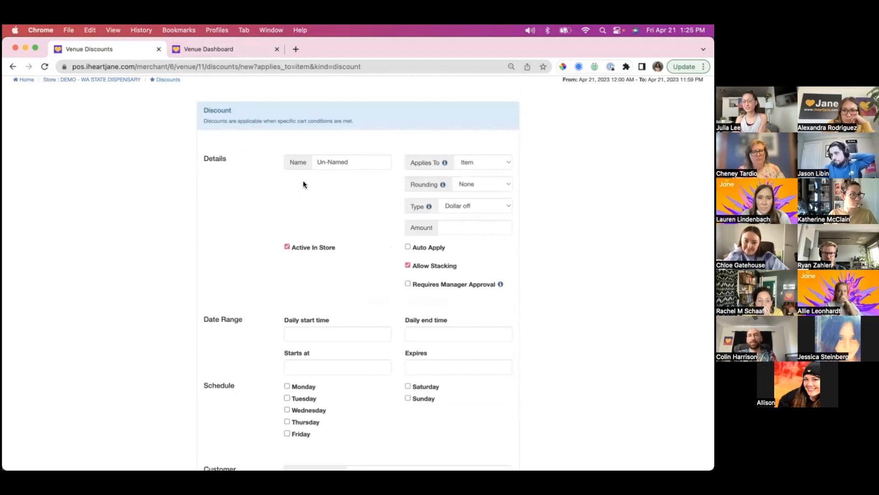
pyautogui.scroll(1, 304, 184)
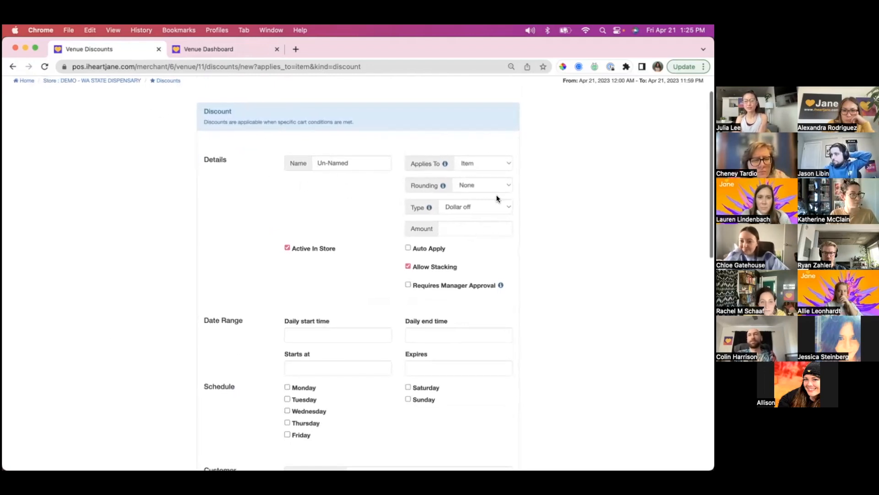
pyautogui.scroll(-1, 498, 198)
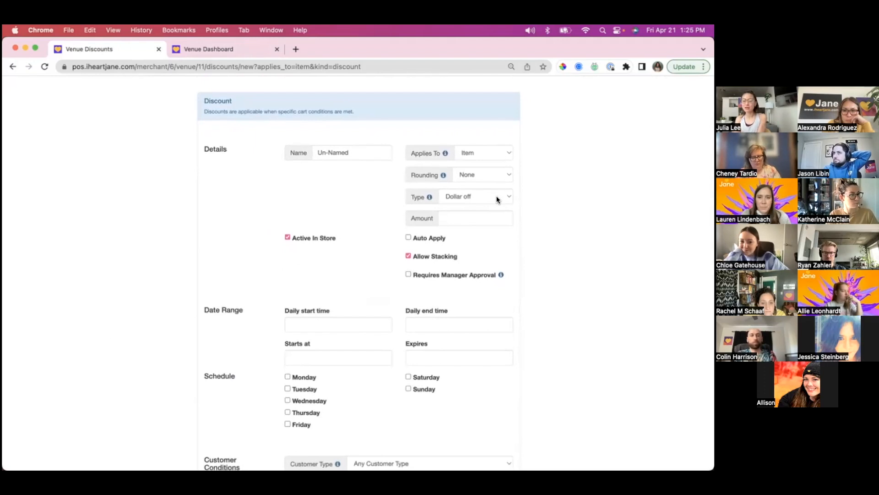
pyautogui.scroll(-4, 498, 199)
pyautogui.scroll(-3, 498, 199)
pyautogui.scroll(9, 497, 199)
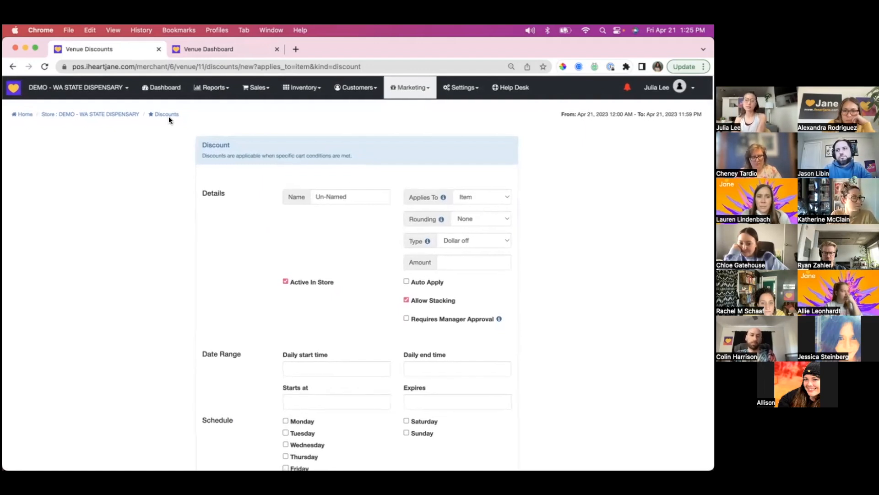
# - Return to the Loyalty Rewards list and switch to the store order in the Android Emulator
pyautogui.click(12, 67)
pyautogui.click(13, 66)
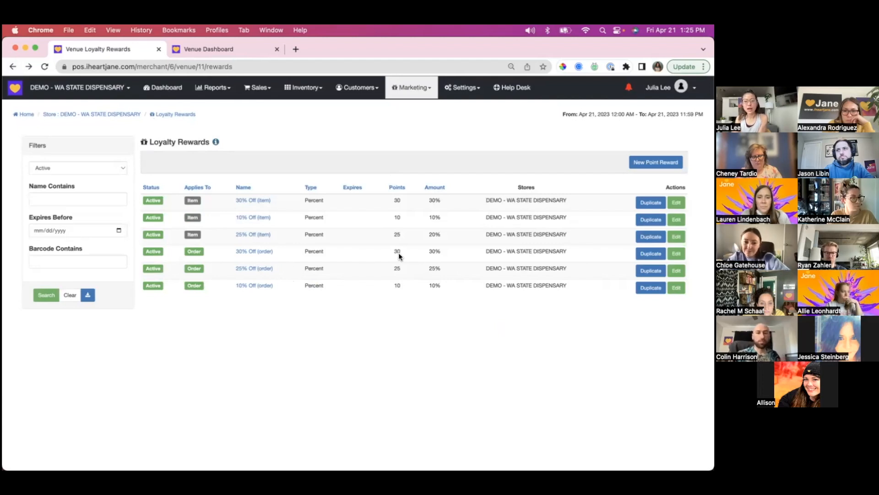
pyautogui.moveTo(424, 468)
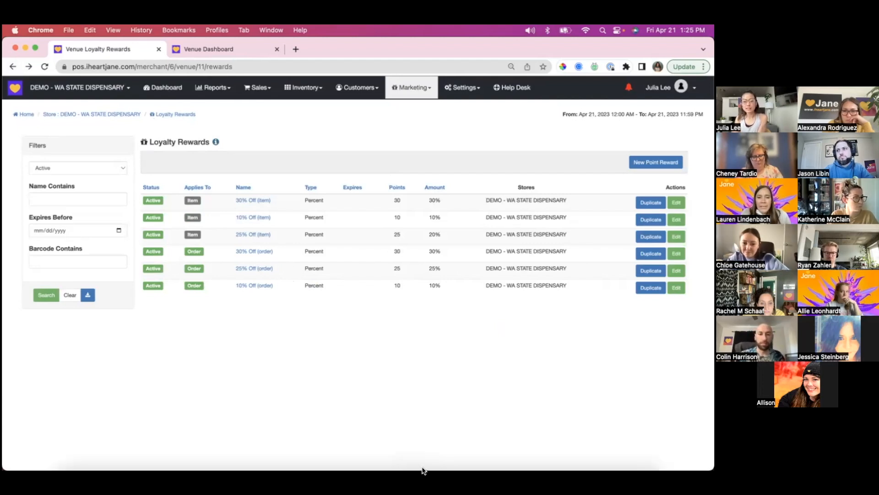
pyautogui.click(460, 449)
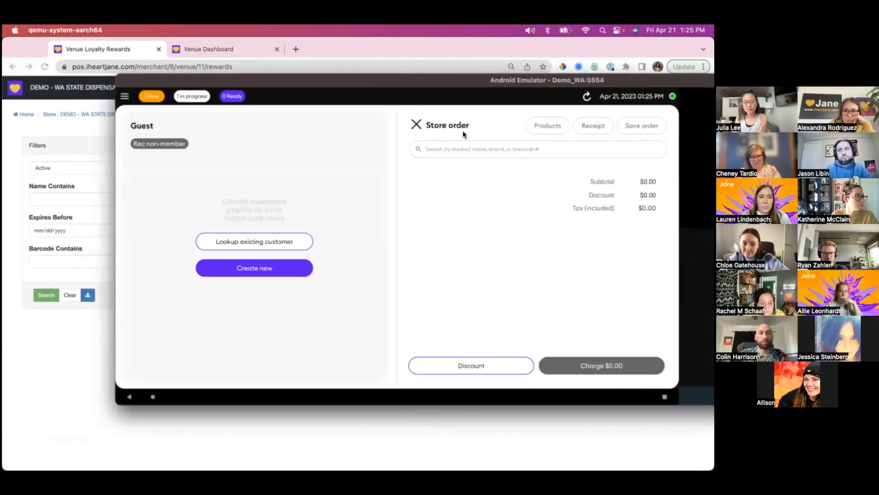
# - Look up the existing customer tagged Rec loyalty, Veteran and Medical, attach them to the store order, and show their loyalty points and rewards
pyautogui.click(247, 243)
pyautogui.write('john')
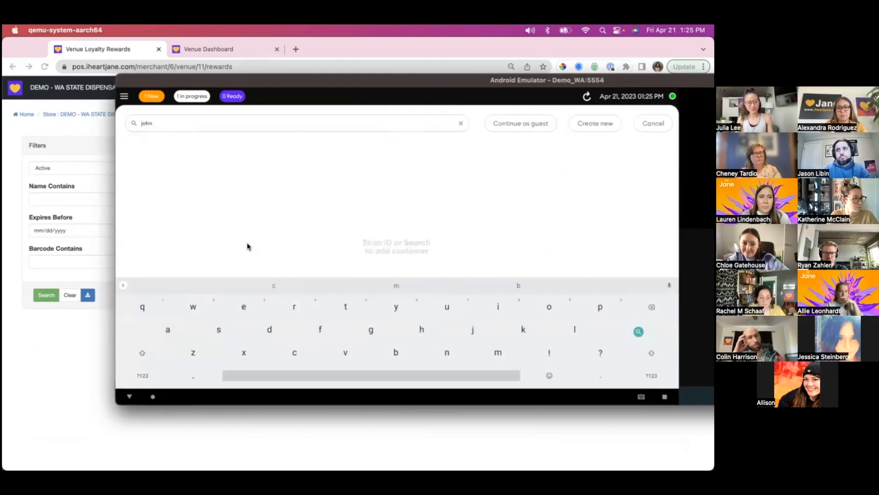
pyautogui.click(246, 183)
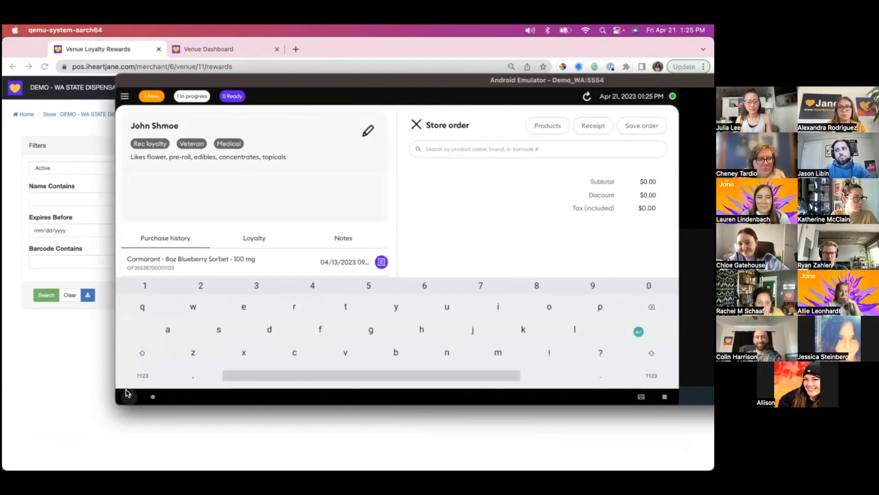
pyautogui.click(128, 395)
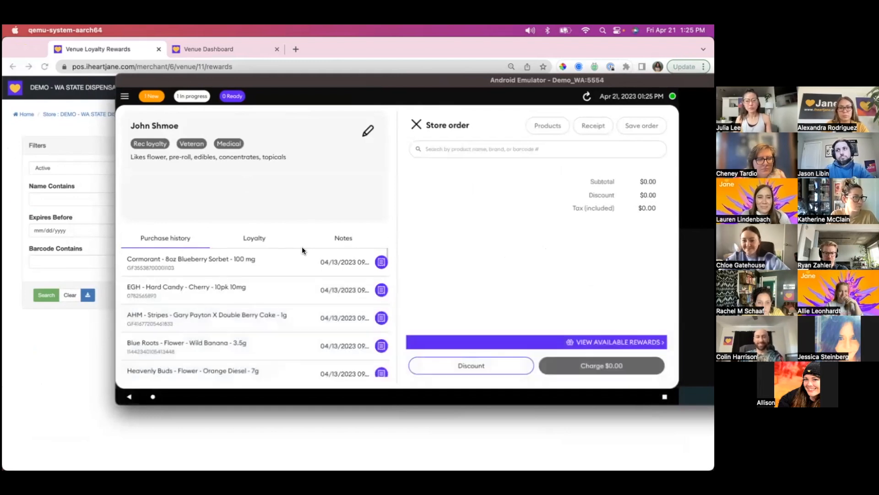
pyautogui.click(254, 238)
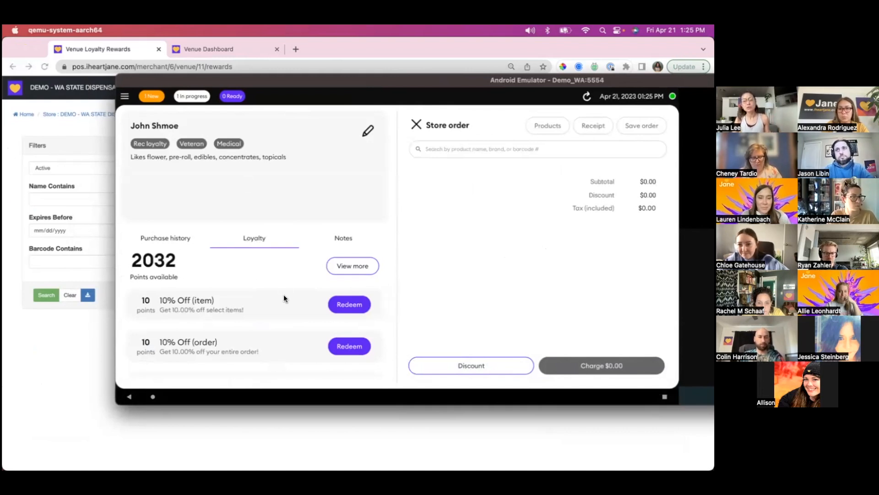
pyautogui.scroll(-2, 284, 294)
pyautogui.moveTo(276, 327); pyautogui.dragTo(277, 287)
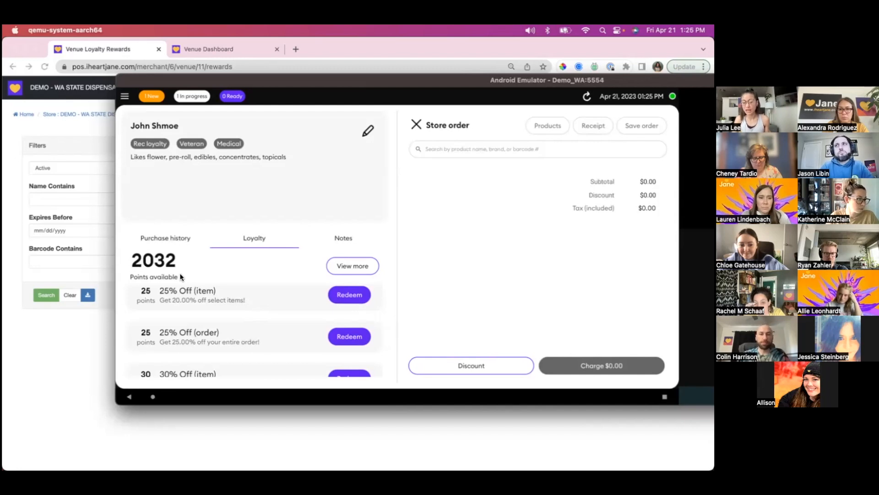
pyautogui.moveTo(247, 303); pyautogui.dragTo(235, 292)
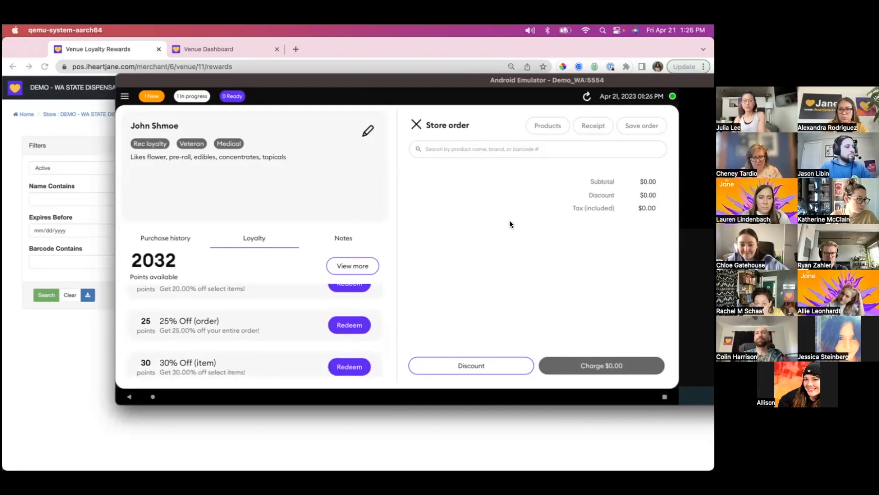
# - Add the Emerald Mountain Sugar Free Dark Chocolate 10pk to the order and redeem the 25-point 25% Off (item) reward
pyautogui.click(476, 150)
pyautogui.write('chod')
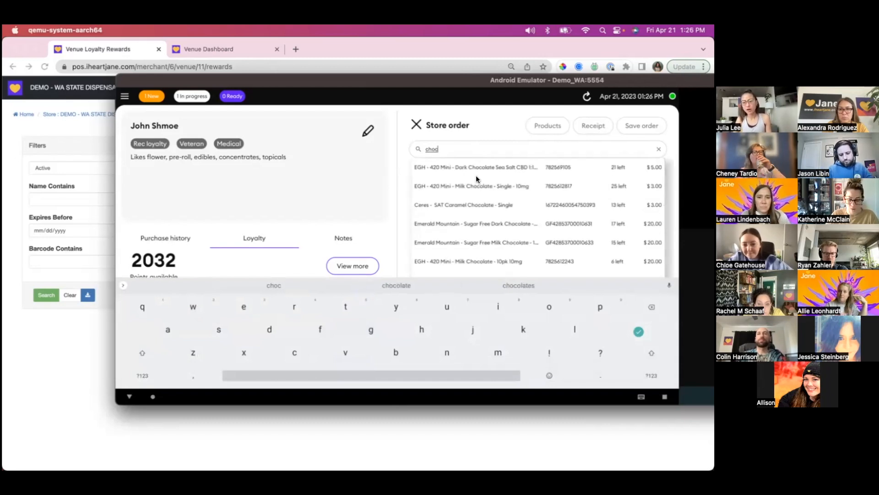
pyautogui.click(493, 226)
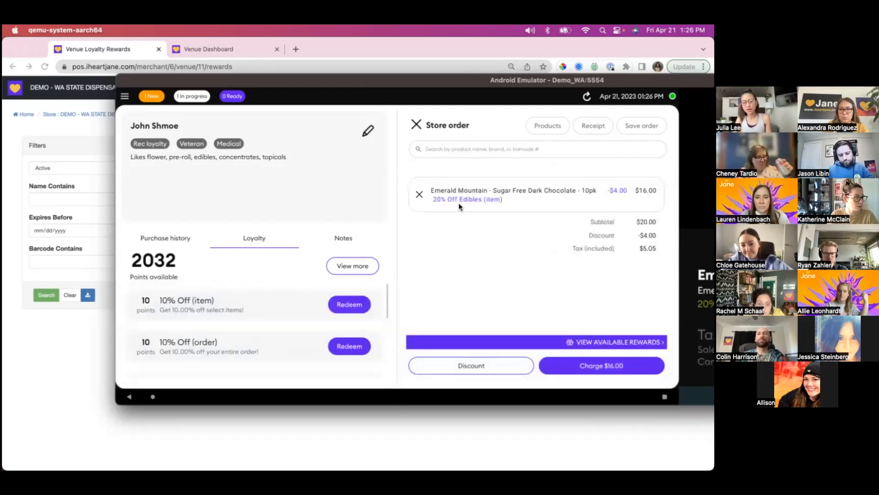
pyautogui.moveTo(221, 320); pyautogui.dragTo(218, 287)
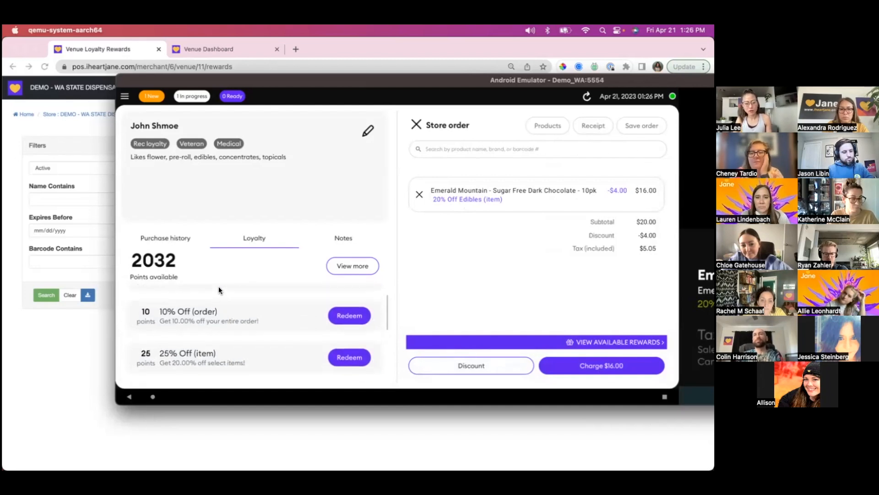
pyautogui.click(349, 351)
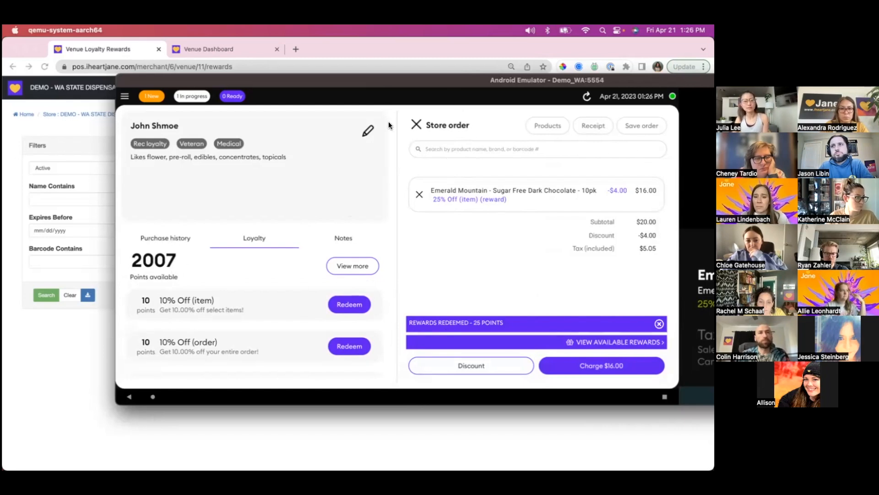
# - Switch to Chrome, open Mary Mart's 3rd Party Rewards page, and compare its external references and SpringBig notice with the demo store's Loyalty Rewards
pyautogui.click(74, 322)
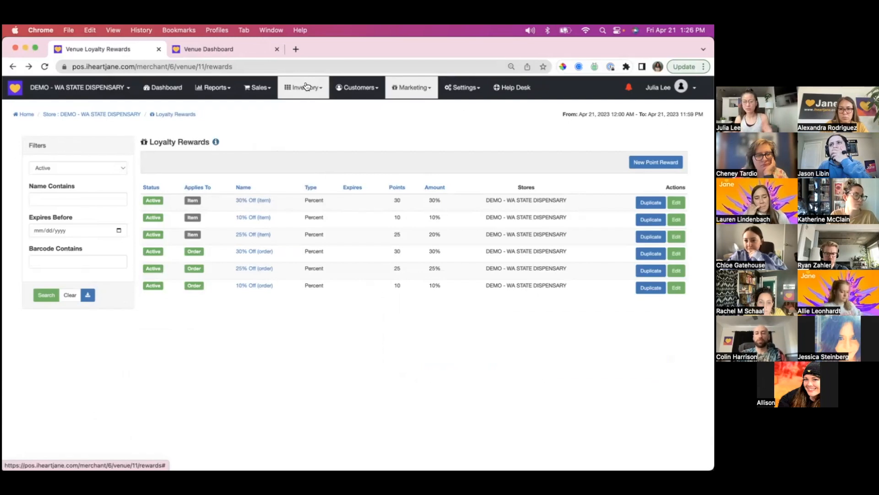
pyautogui.click(210, 51)
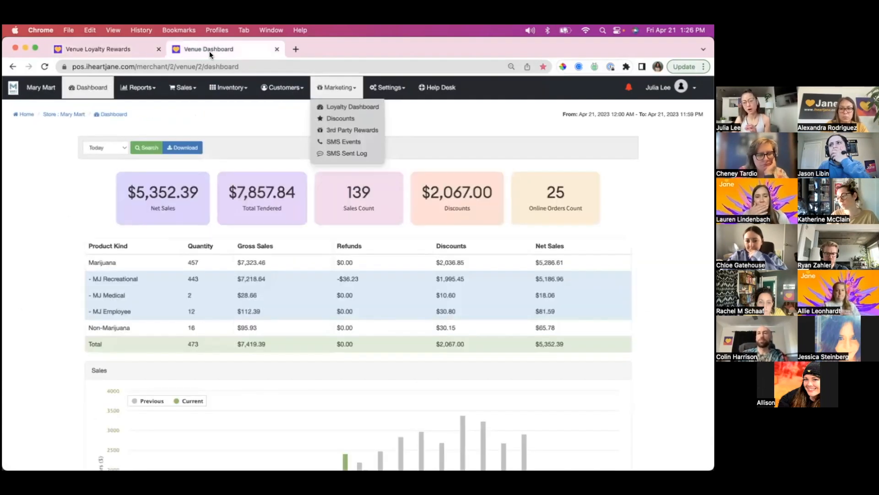
pyautogui.click(353, 129)
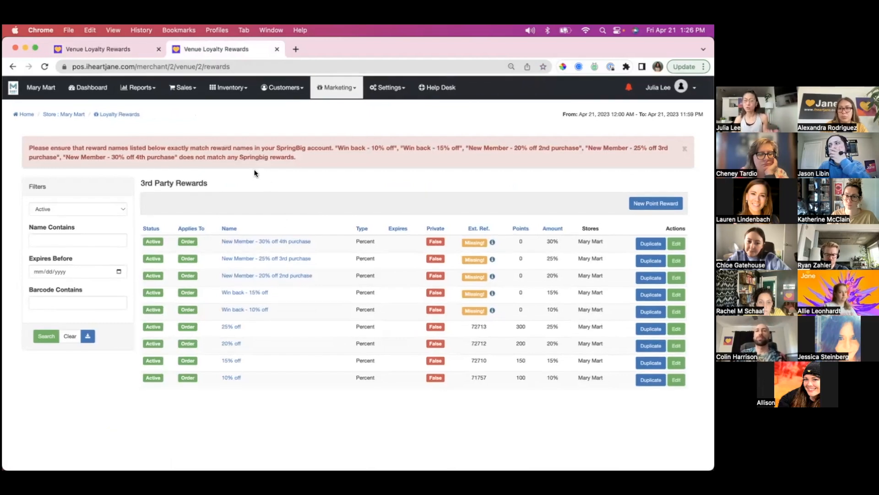
pyautogui.click(122, 48)
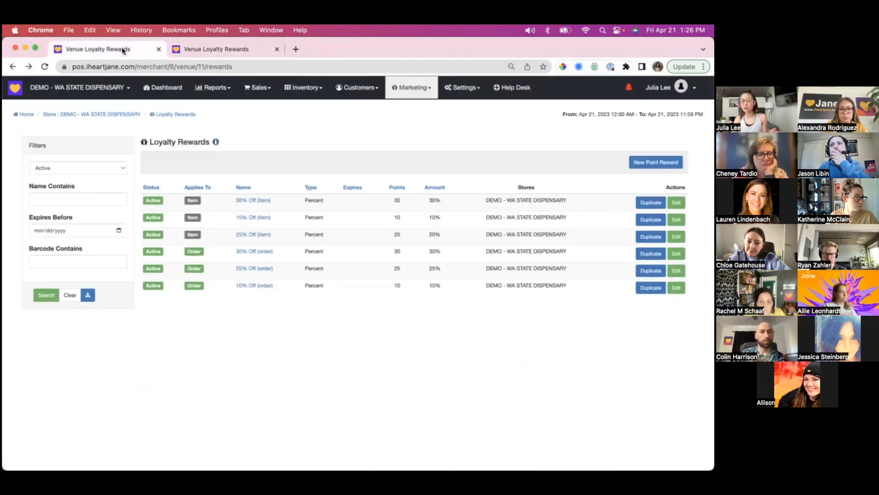
pyautogui.click(219, 46)
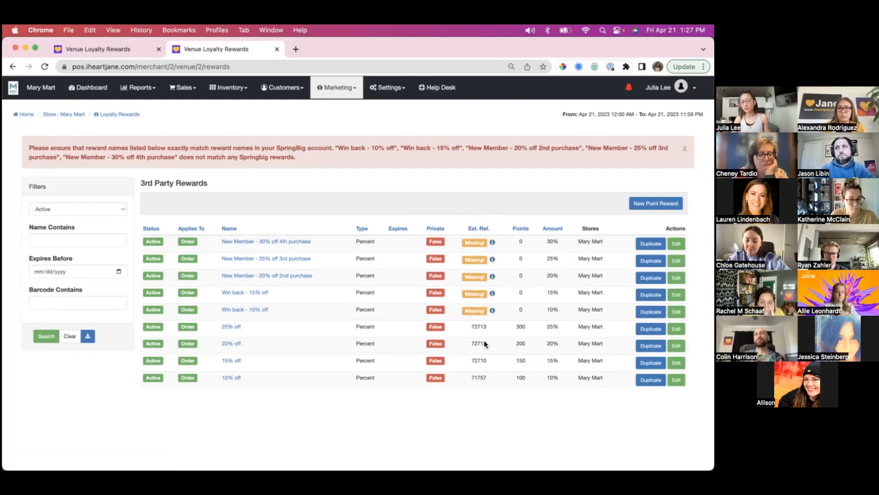
pyautogui.moveTo(486, 326); pyautogui.dragTo(468, 325)
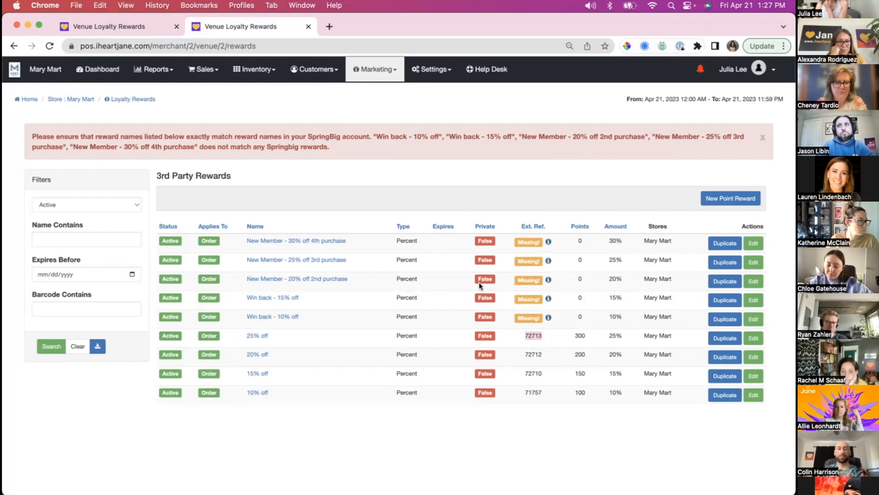
pyautogui.click(404, 126)
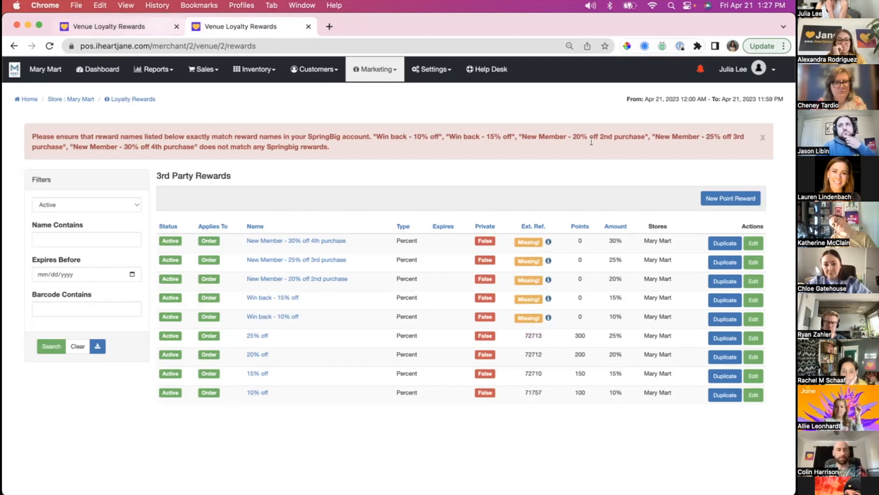
pyautogui.click(737, 199)
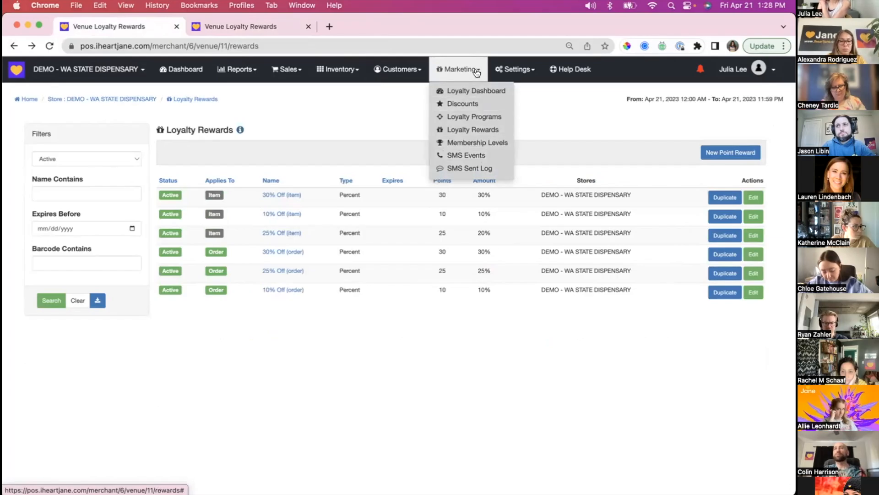
# - Open a new discount form for the demo store and review its Applies To options, date range and schedule
pyautogui.click(462, 104)
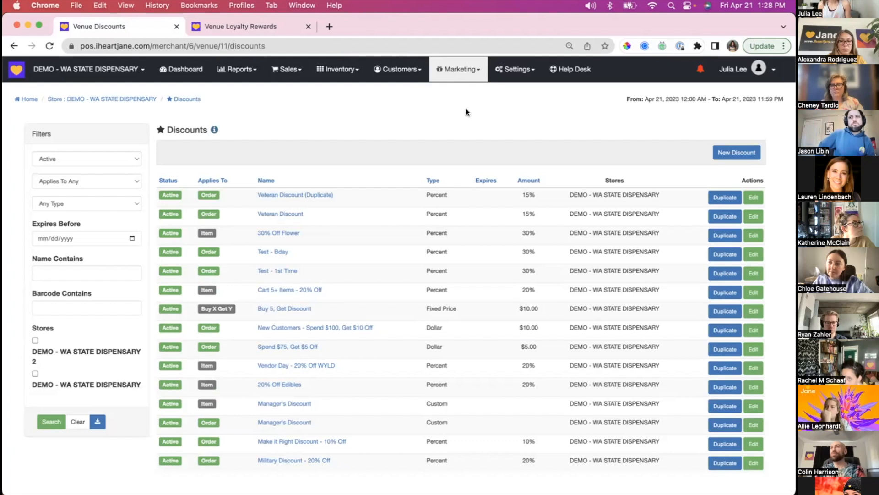
pyautogui.click(736, 153)
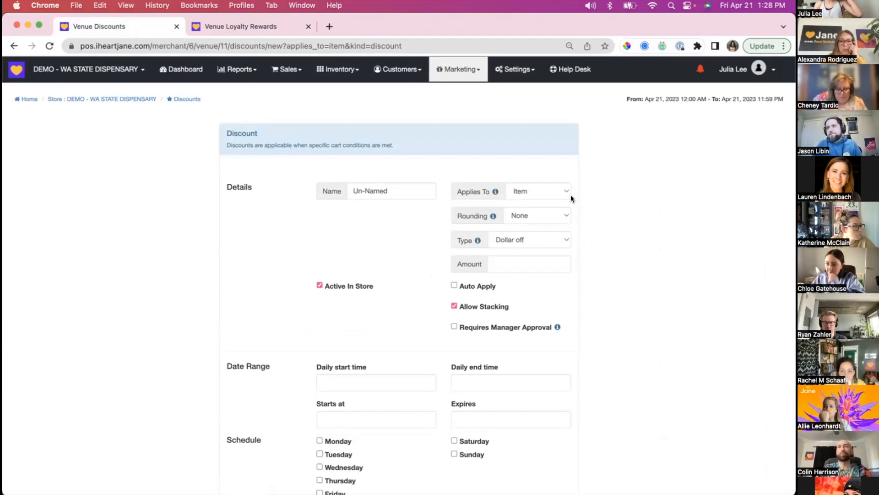
pyautogui.click(526, 189)
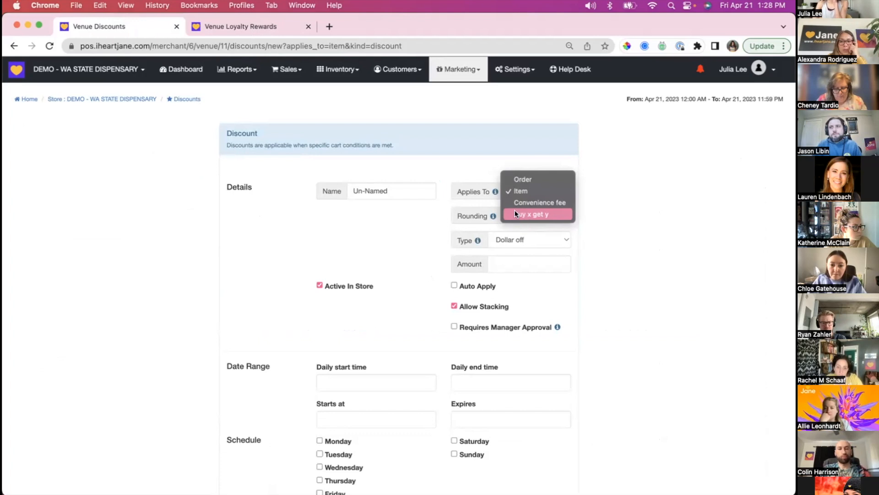
pyautogui.click(154, 229)
pyautogui.scroll(-15, 250, 161)
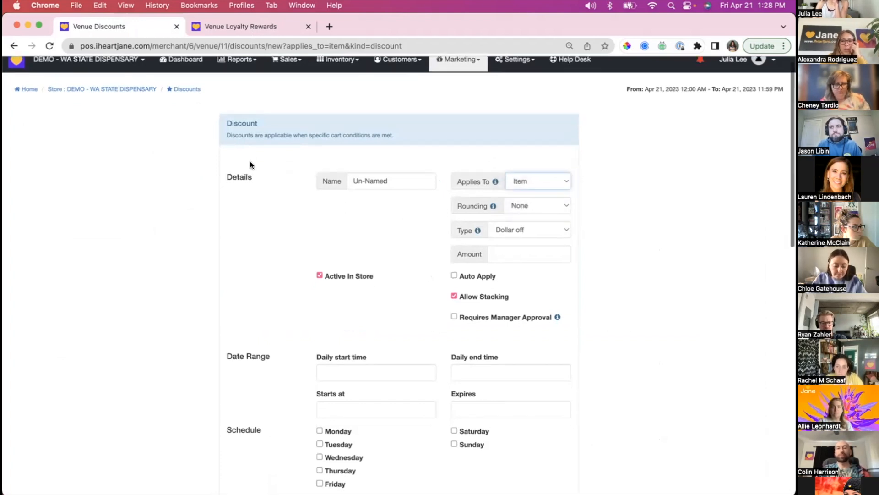
pyautogui.scroll(15, 250, 161)
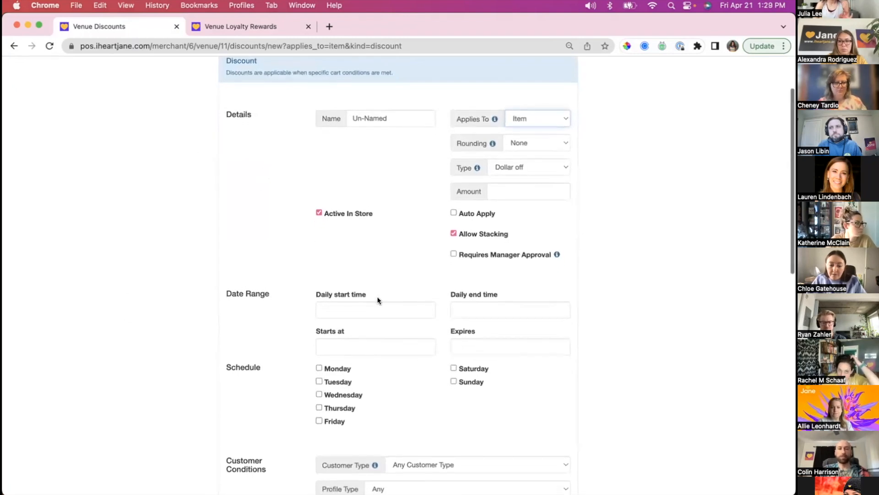
pyautogui.scroll(-1, 379, 301)
# - Enable Auto Apply and Requires Manager Approval on the new discount, keeping Allow Stacking enabled
pyautogui.click(472, 224)
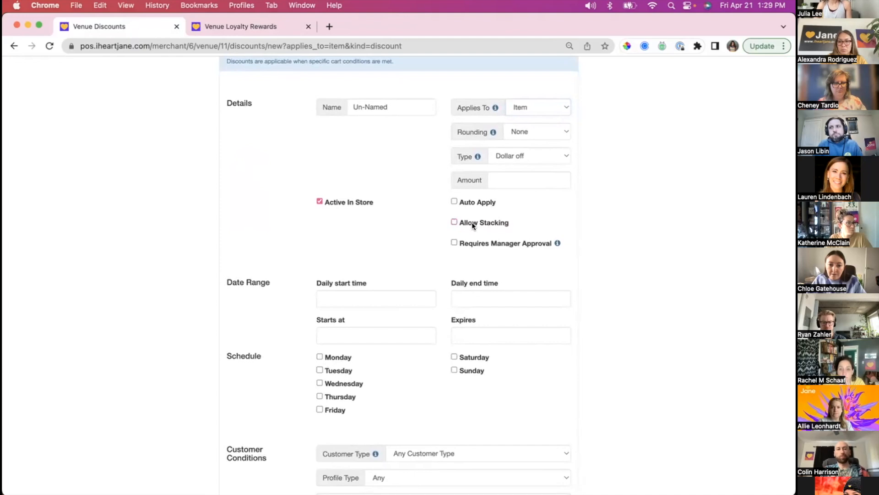
pyautogui.click(474, 222)
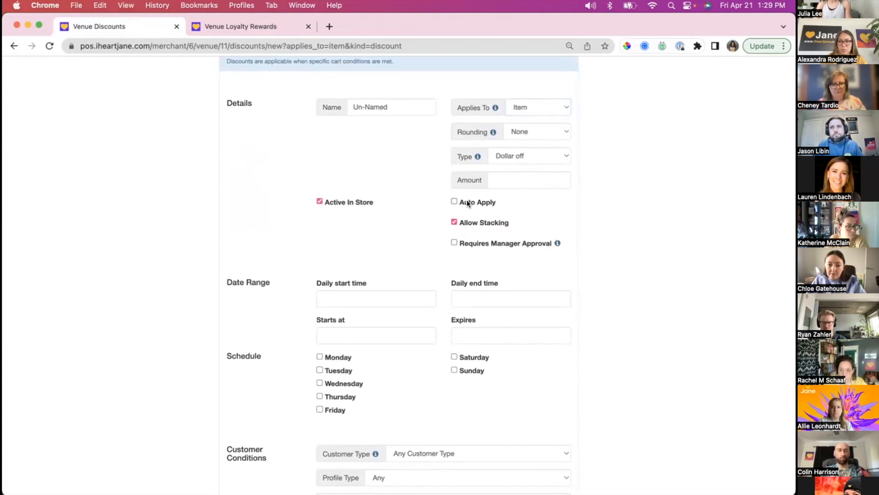
pyautogui.click(468, 203)
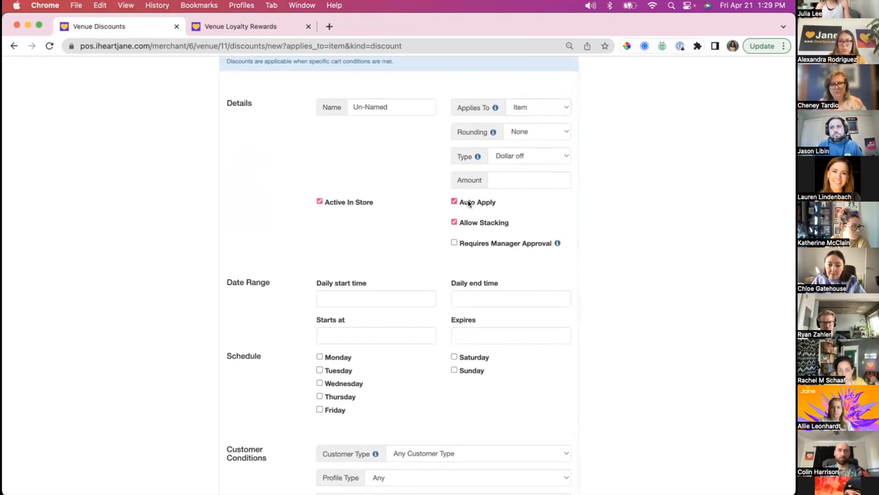
pyautogui.click(464, 242)
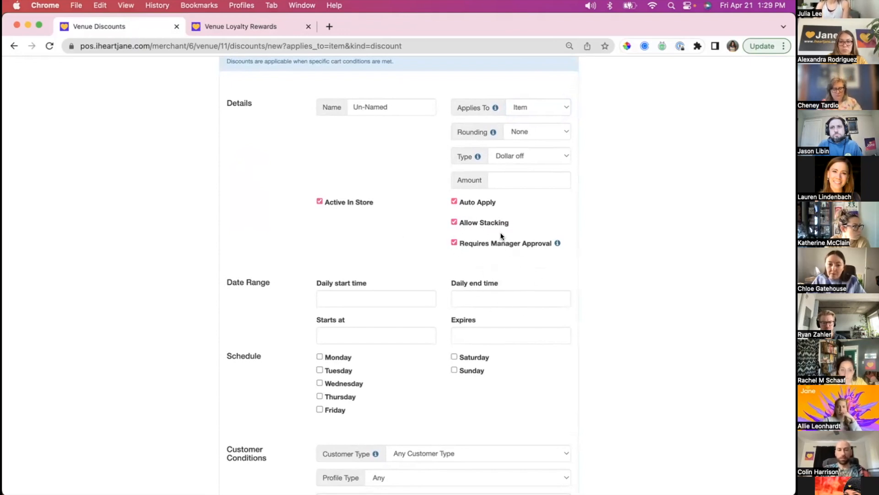
# - Keep the new discount applied to Item and set its type to Custom
pyautogui.click(527, 108)
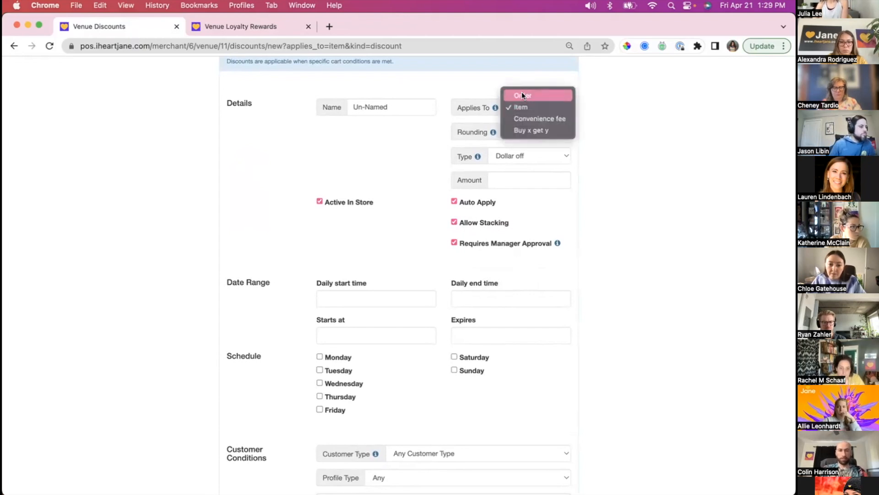
pyautogui.click(524, 108)
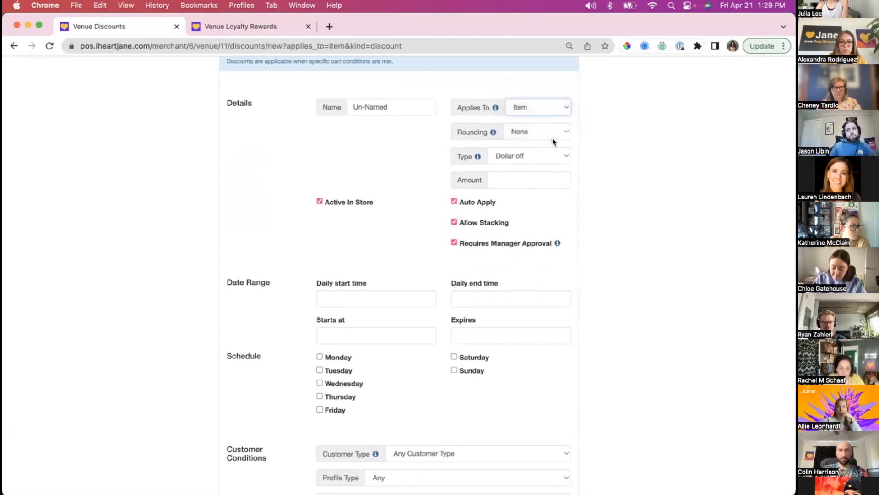
pyautogui.click(507, 156)
pyautogui.click(509, 190)
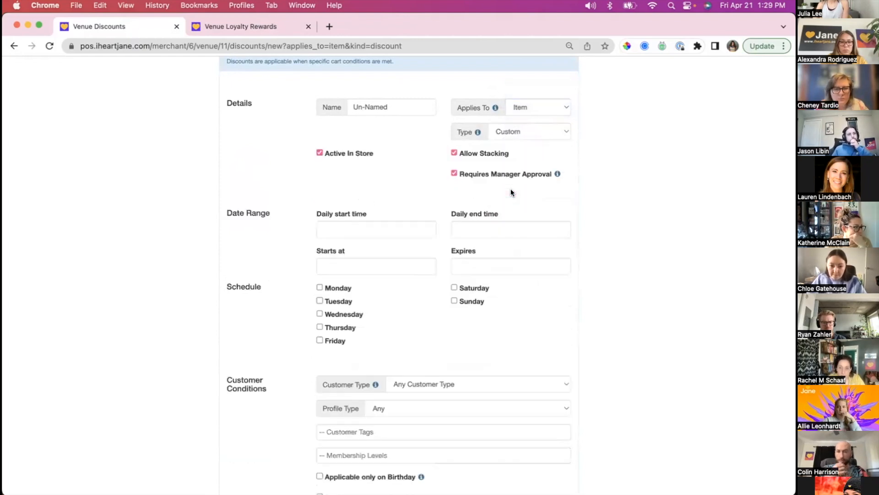
# - Switch to the store order in the Android Emulator, select Manager's Discount as an order discount, and enter the manager PIN
pyautogui.moveTo(442, 481)
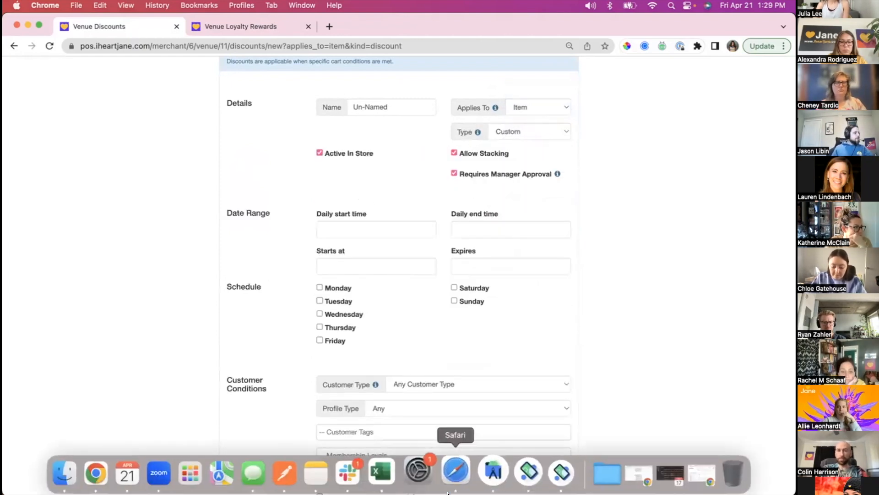
pyautogui.click(533, 474)
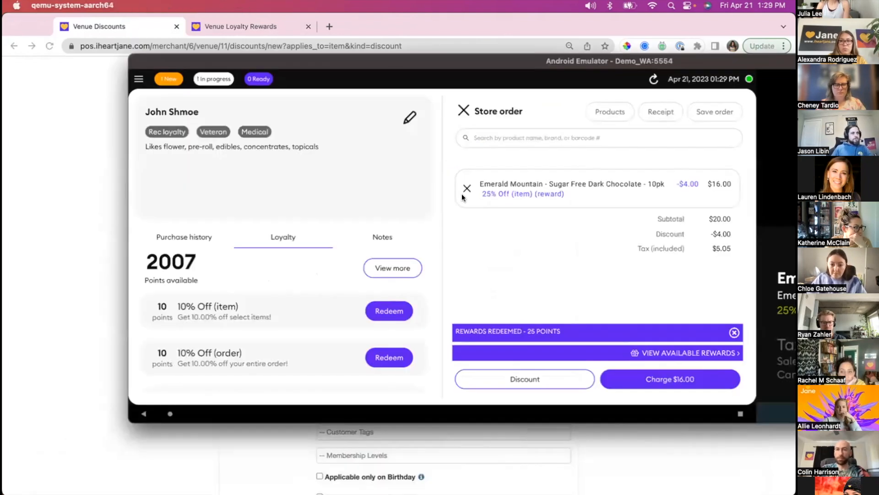
pyautogui.click(517, 378)
pyautogui.click(296, 199)
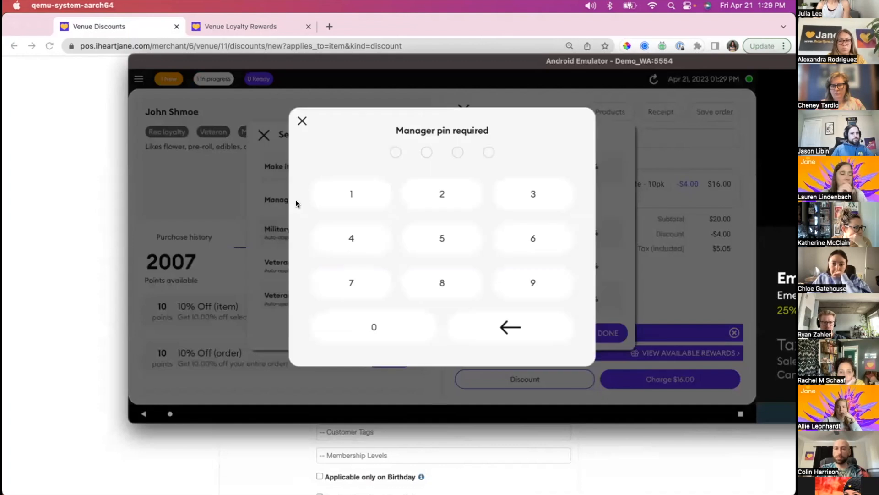
pyautogui.click(457, 202)
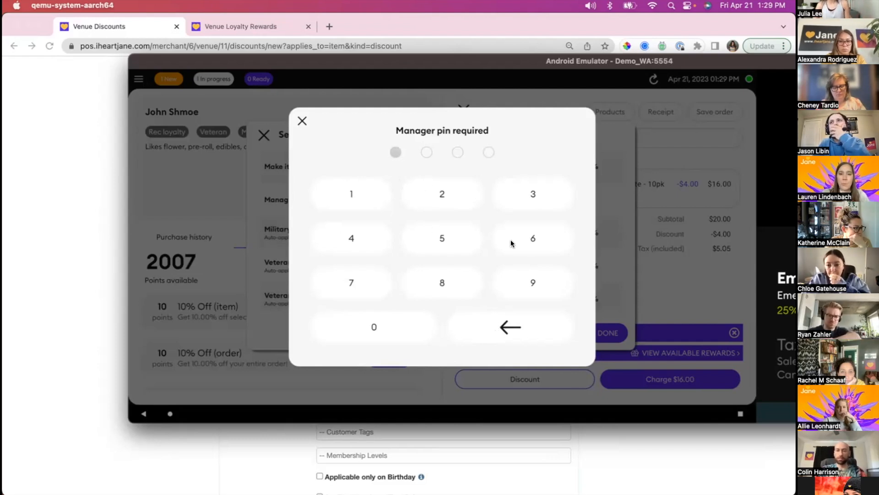
pyautogui.click(347, 238)
pyautogui.click(529, 192)
pyautogui.click(529, 196)
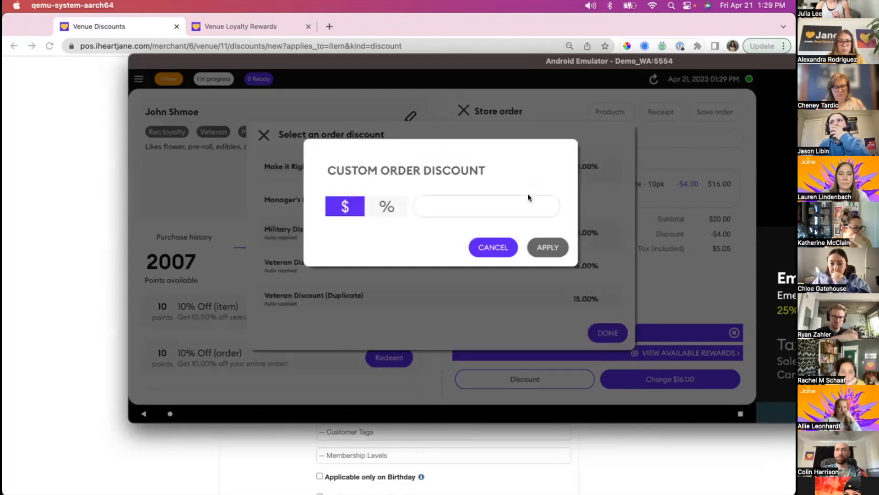
# - Toggle the custom order discount between dollar and percent, leaving it on percent
pyautogui.click(386, 207)
pyautogui.click(353, 205)
pyautogui.click(381, 205)
pyautogui.click(346, 207)
pyautogui.click(398, 211)
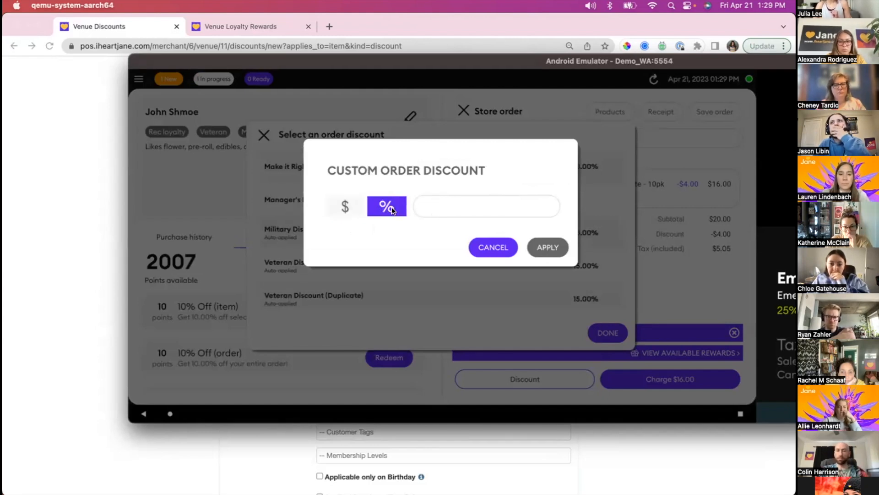
# - Switch to the new discount form in Chrome and set the discount's type to Fixed price
pyautogui.click(95, 133)
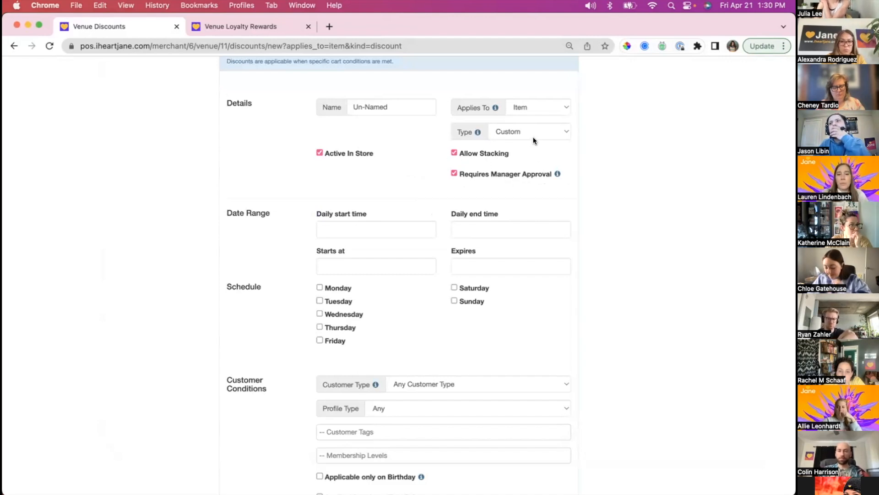
pyautogui.click(508, 131)
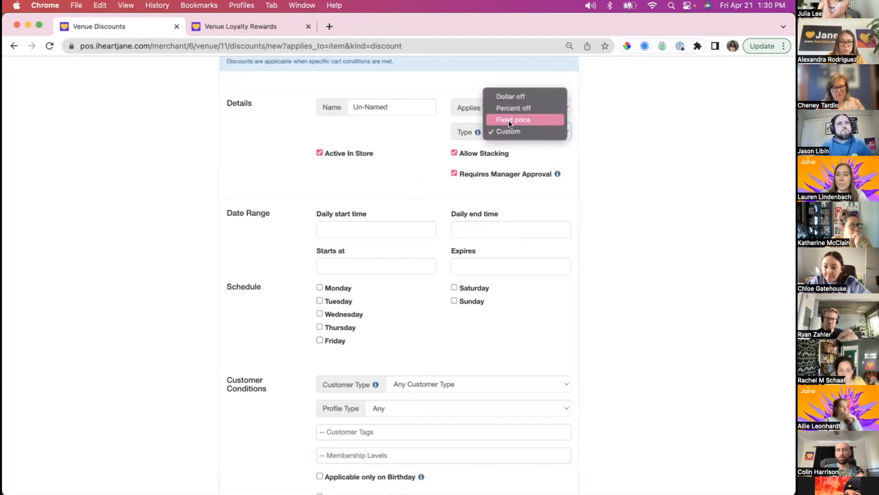
pyautogui.click(509, 120)
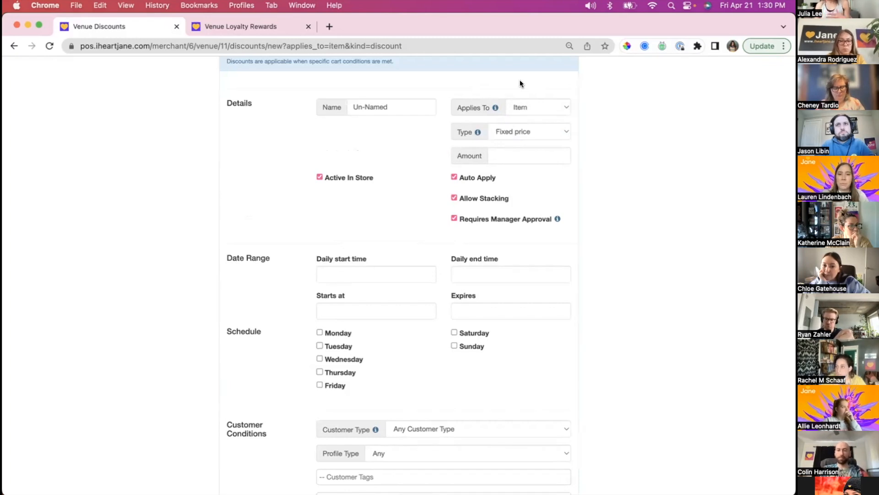
# - Apply the new discount to Order, keep its type as Dollar off, and set the amount to 20
pyautogui.click(521, 107)
pyautogui.click(519, 92)
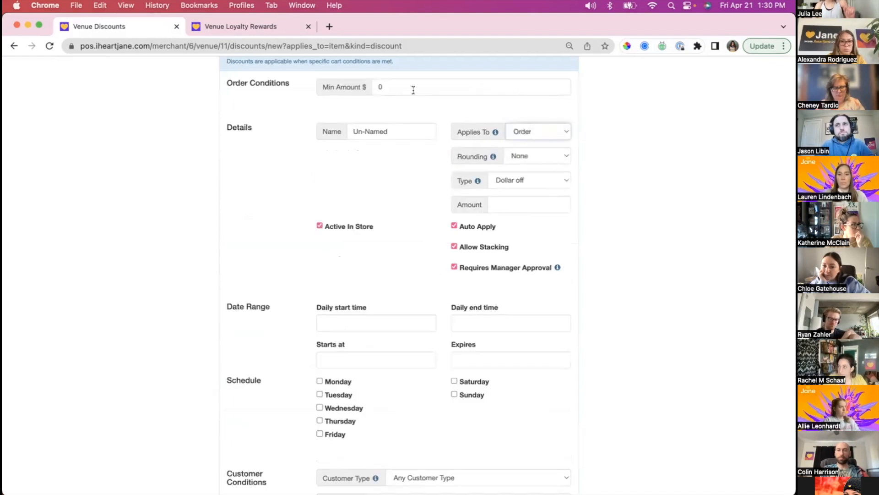
pyautogui.scroll(2, 488, 120)
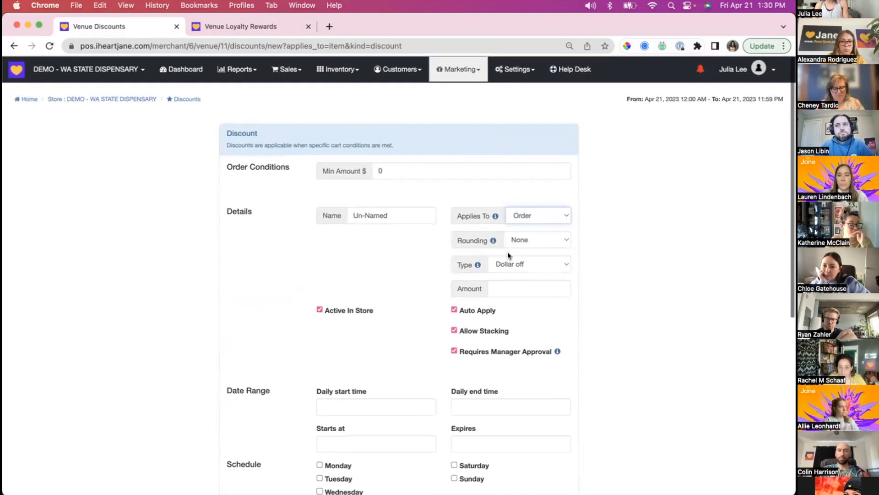
pyautogui.click(520, 264)
pyautogui.click(510, 287)
pyautogui.write('0')
pyautogui.press('BackSpace')
pyautogui.write('20')
pyautogui.click(539, 277)
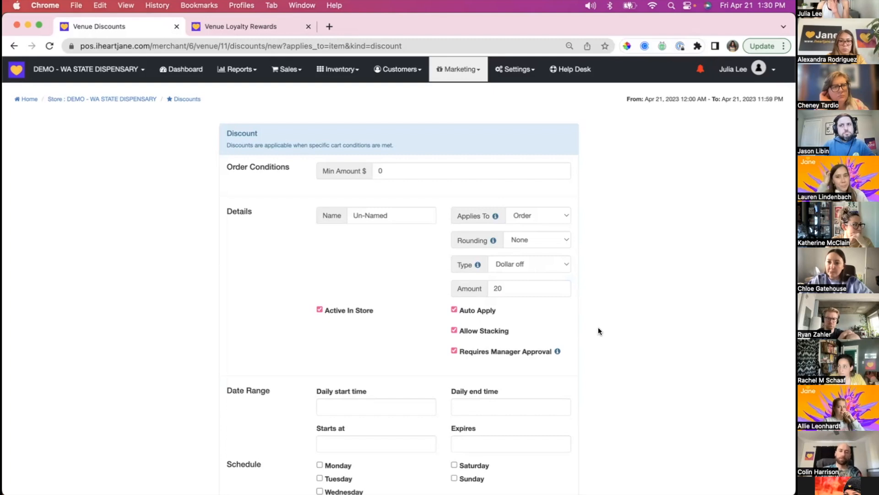
# - Fill in the discount's daily start time and daily end time with 1:31 PM
pyautogui.scroll(-5, 598, 326)
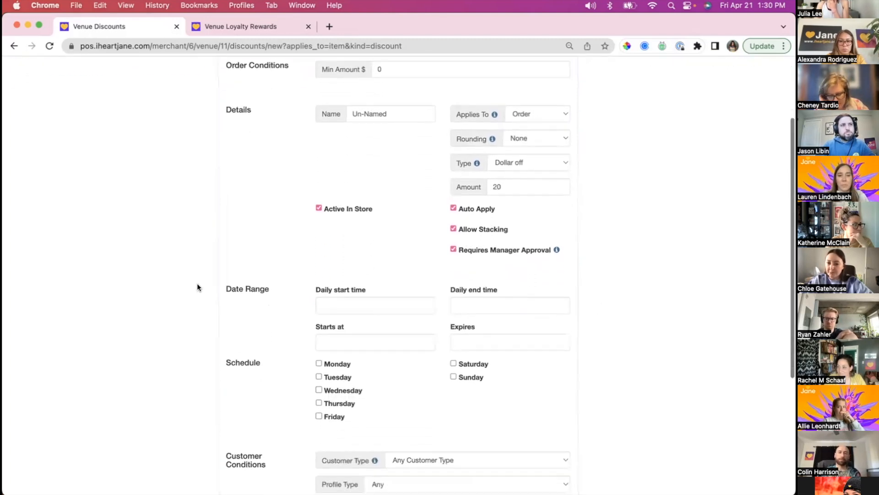
pyautogui.click(331, 270)
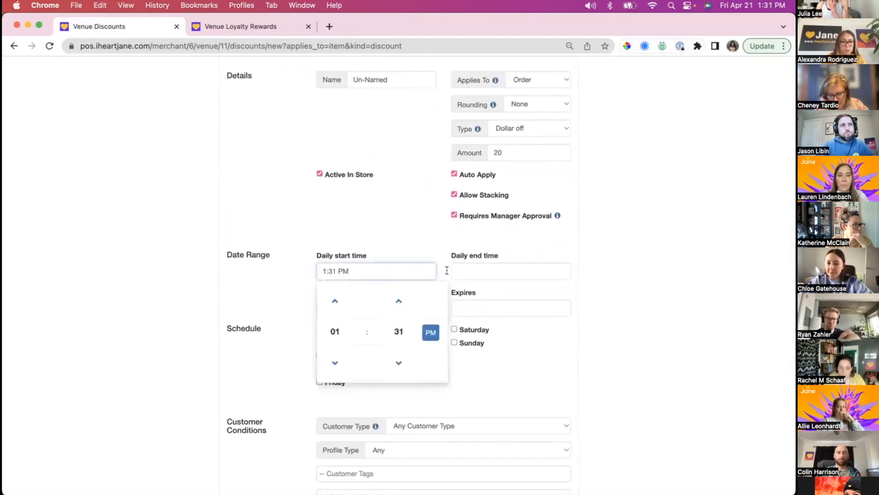
pyautogui.click(252, 272)
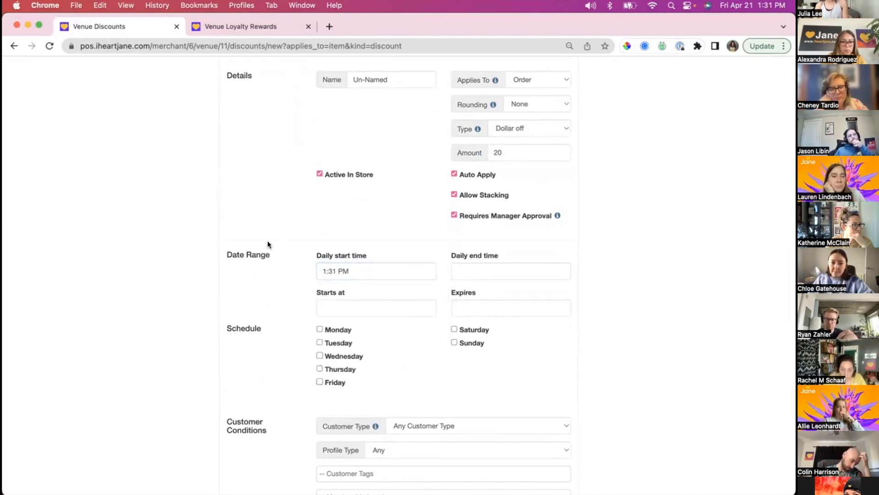
pyautogui.click(504, 264)
pyautogui.click(629, 256)
pyautogui.scroll(-4, 609, 243)
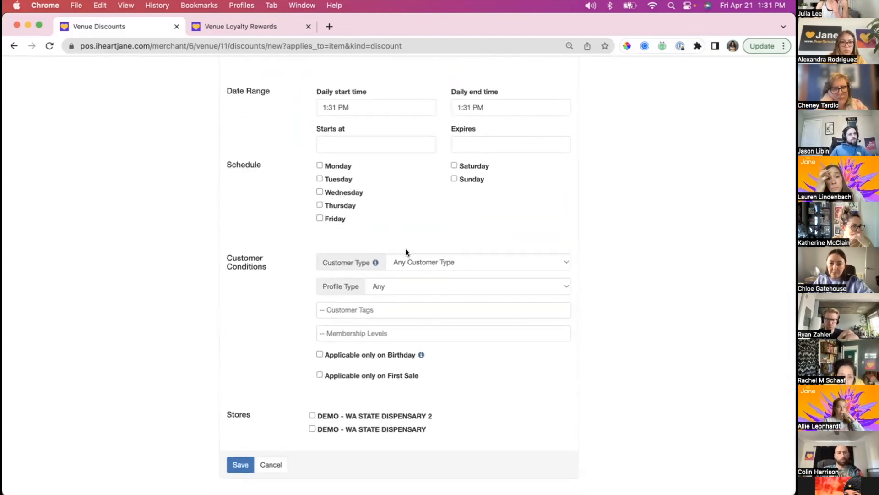
# - Change the discount's Applies To setting to Item and review the Buy Product Conditions
pyautogui.scroll(3, 435, 224)
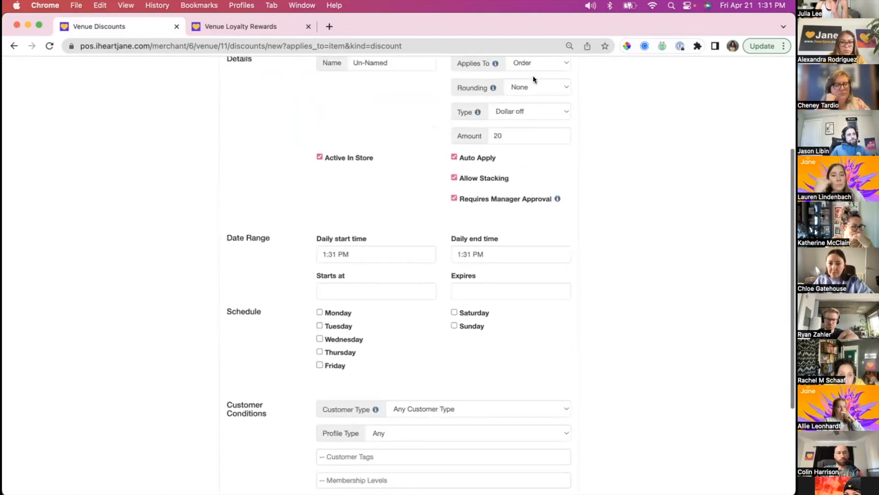
pyautogui.click(534, 63)
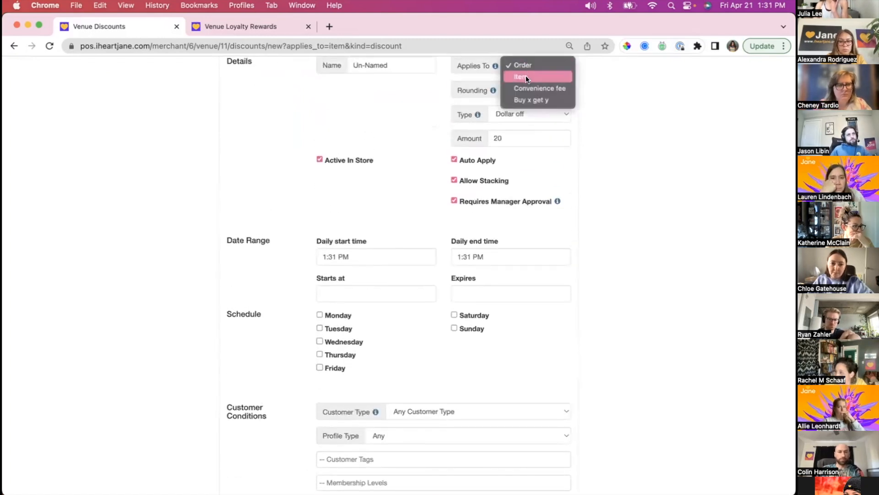
pyautogui.click(526, 76)
pyautogui.scroll(-9, 569, 375)
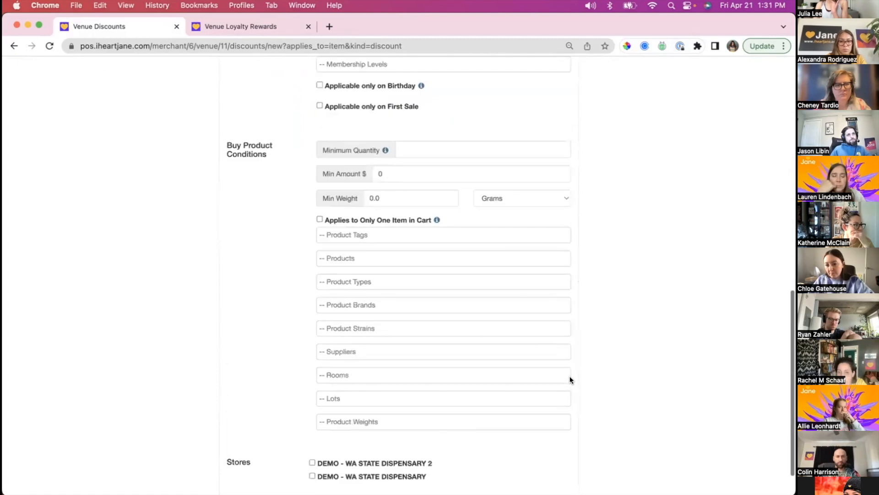
pyautogui.scroll(5, 485, 214)
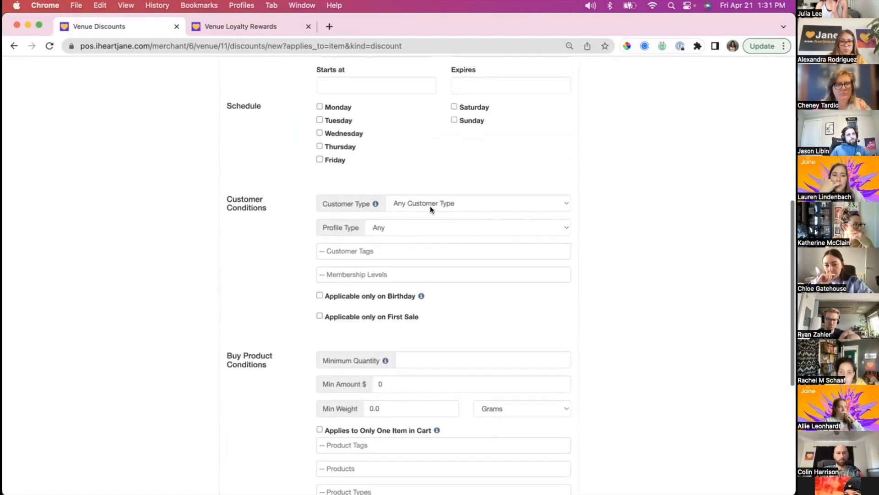
# - Keep Any Customer Type in the customer conditions and set the profile type to Loyalty member
pyautogui.click(430, 203)
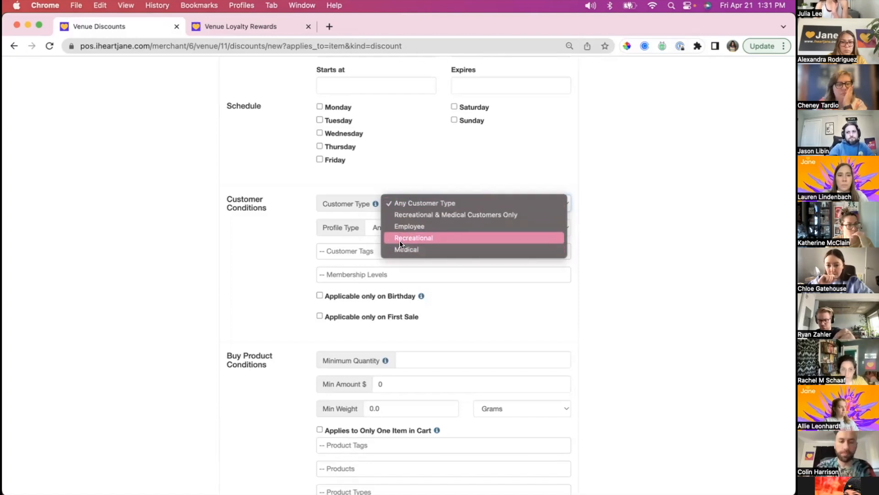
pyautogui.click(627, 202)
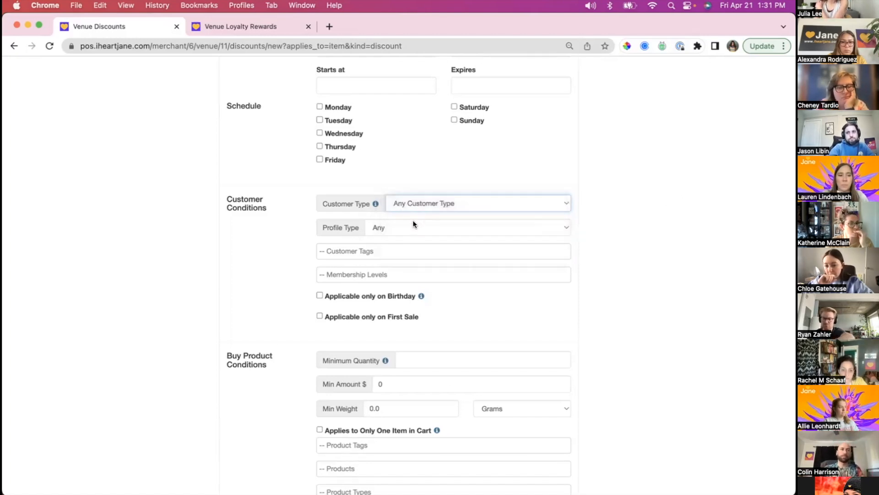
pyautogui.click(413, 223)
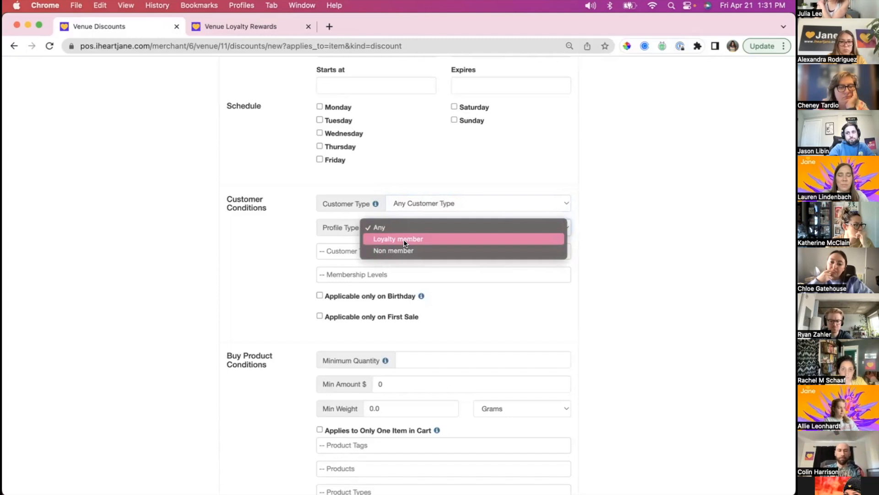
pyautogui.click(405, 239)
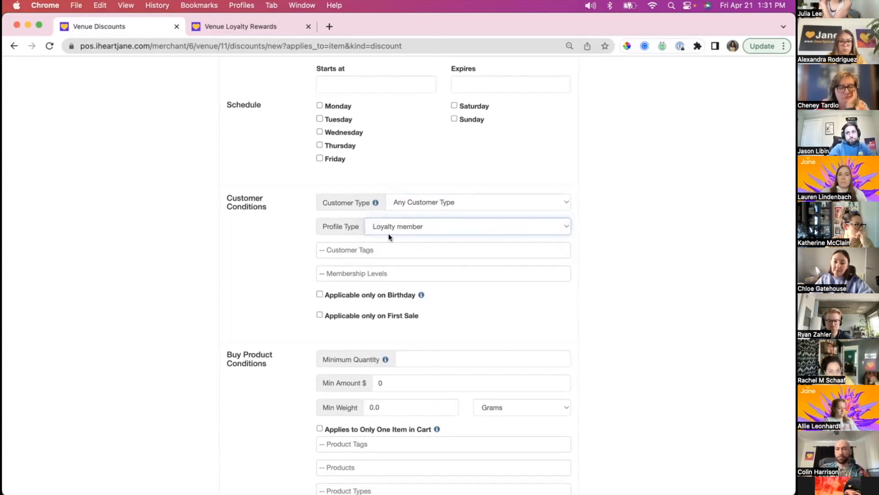
# - Examine the Customer Tags and Membership Levels conditions without adding any entries
pyautogui.click(360, 250)
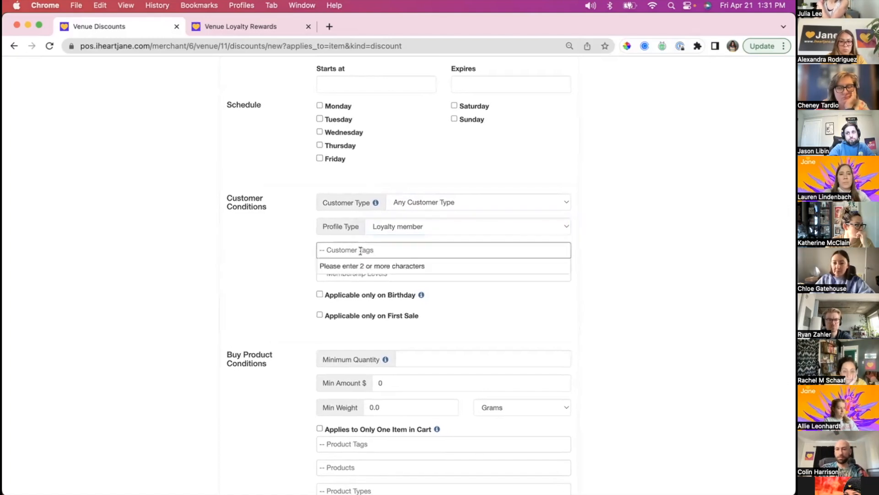
pyautogui.click(271, 277)
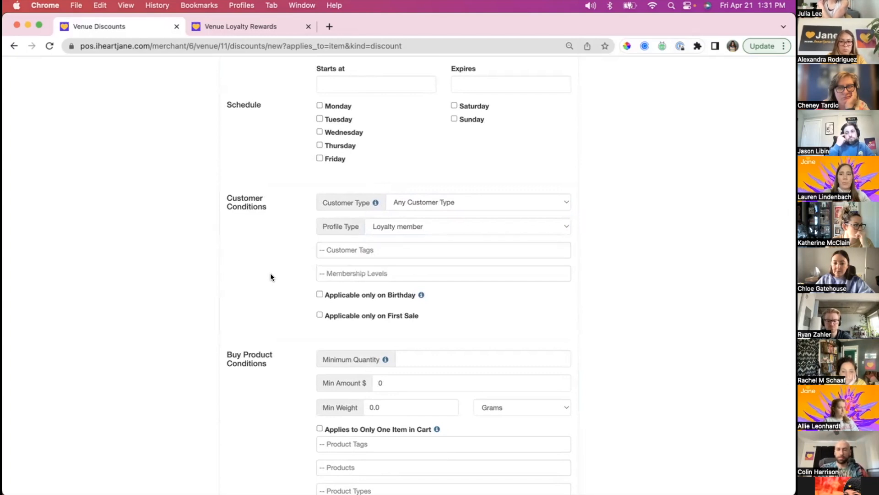
pyautogui.click(334, 277)
pyautogui.click(251, 245)
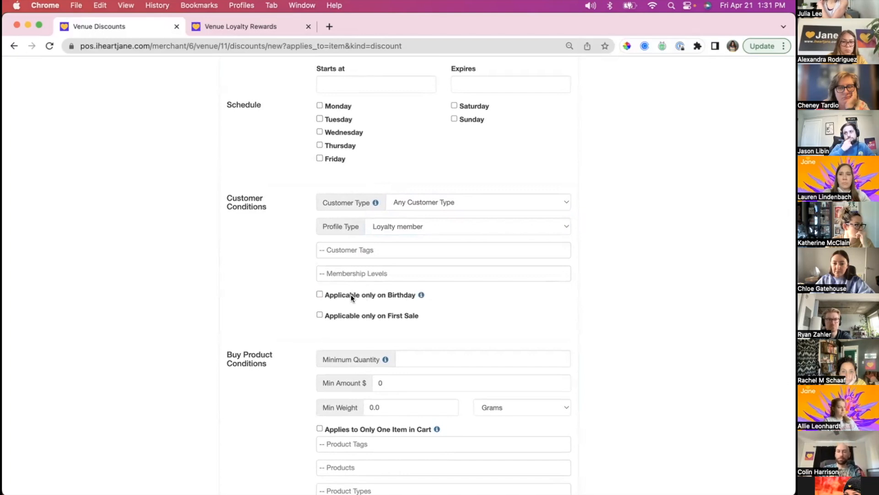
# - Try the Applicable only on Birthday condition, leaving it disabled and Applicable only on First Sale enabled
pyautogui.click(339, 295)
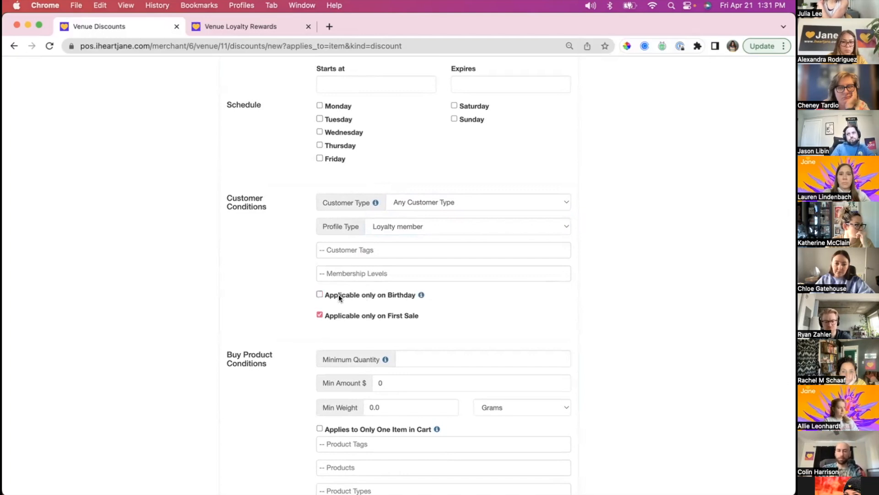
pyautogui.click(350, 297)
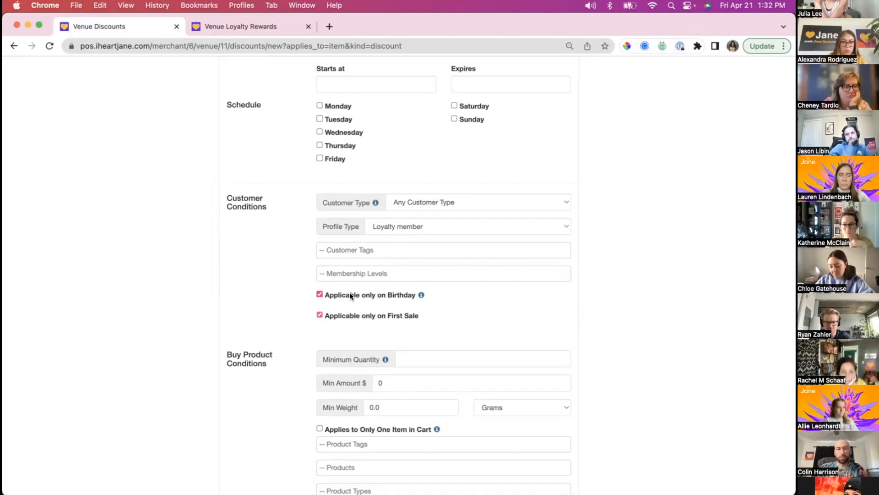
pyautogui.click(352, 296)
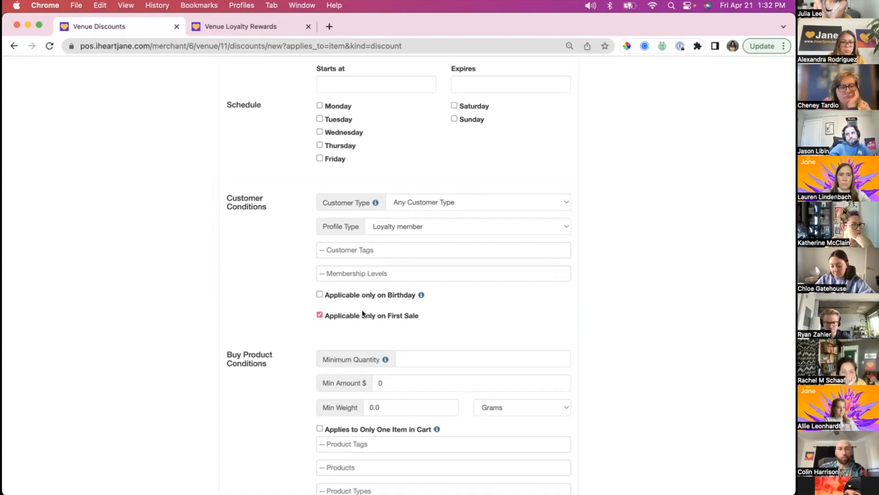
pyautogui.click(367, 315)
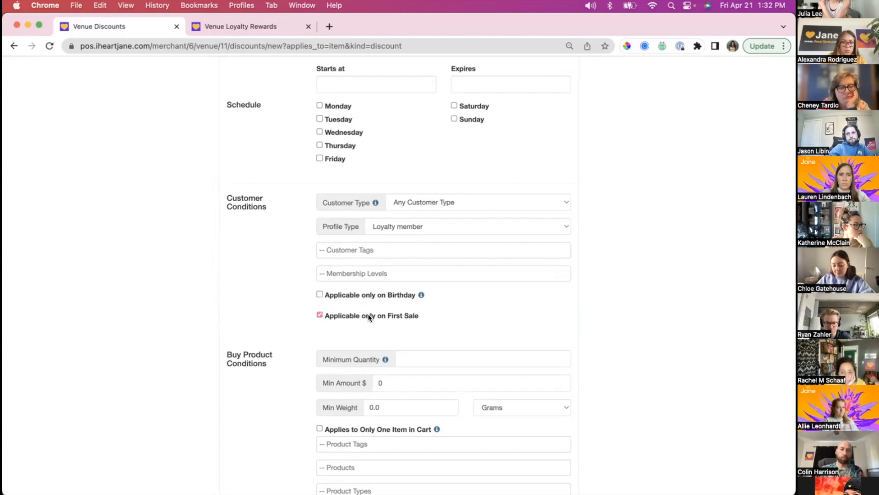
pyautogui.click(329, 314)
pyautogui.scroll(-1, 331, 315)
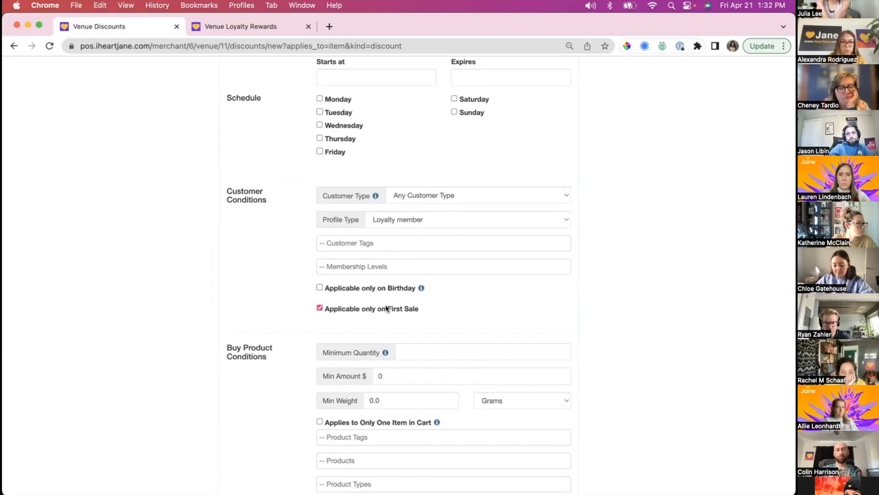
pyautogui.click(372, 307)
pyautogui.click(364, 306)
pyautogui.scroll(-3, 362, 304)
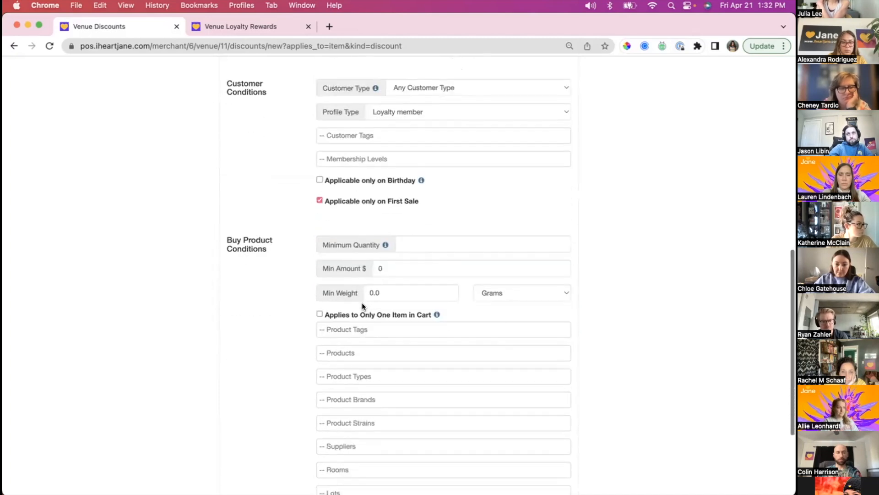
# - Review the item discount's settings and set the Minimum Quantity in the Buy Product Conditions to 5
pyautogui.scroll(-3, 362, 305)
pyautogui.scroll(1, 361, 304)
pyautogui.click(440, 158)
pyautogui.scroll(12, 440, 160)
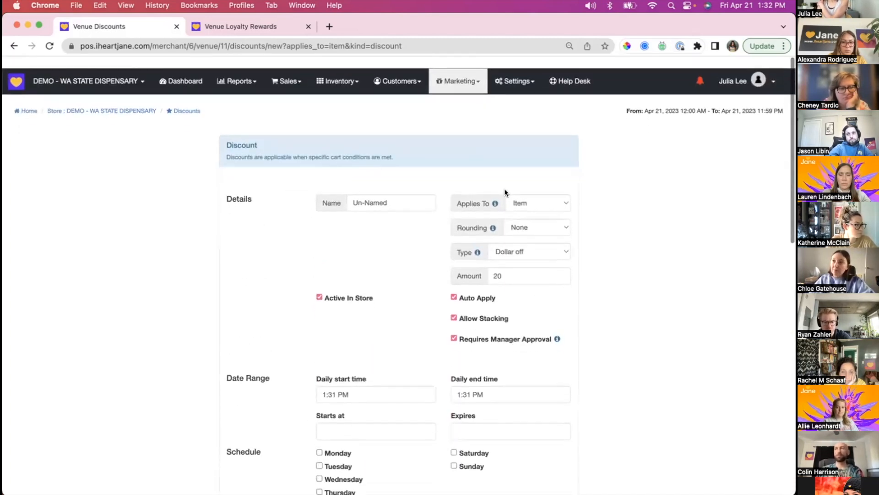
pyautogui.scroll(-10, 539, 194)
pyautogui.scroll(-2, 538, 193)
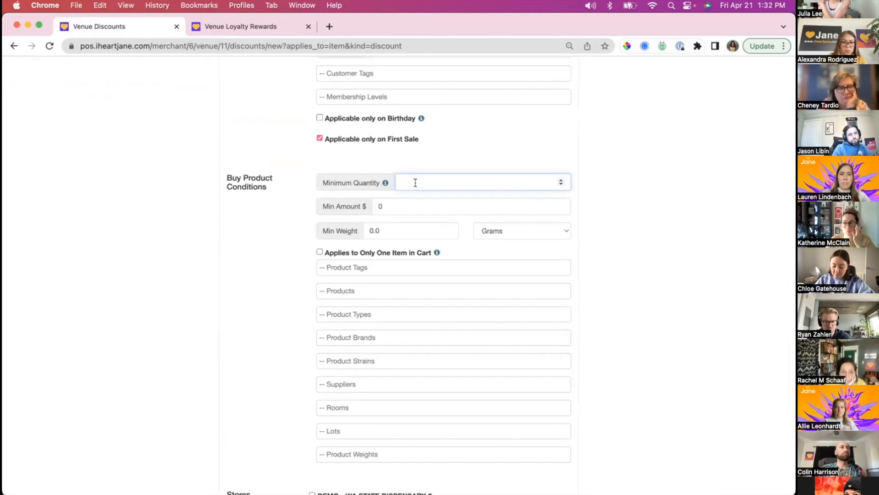
pyautogui.write('5')
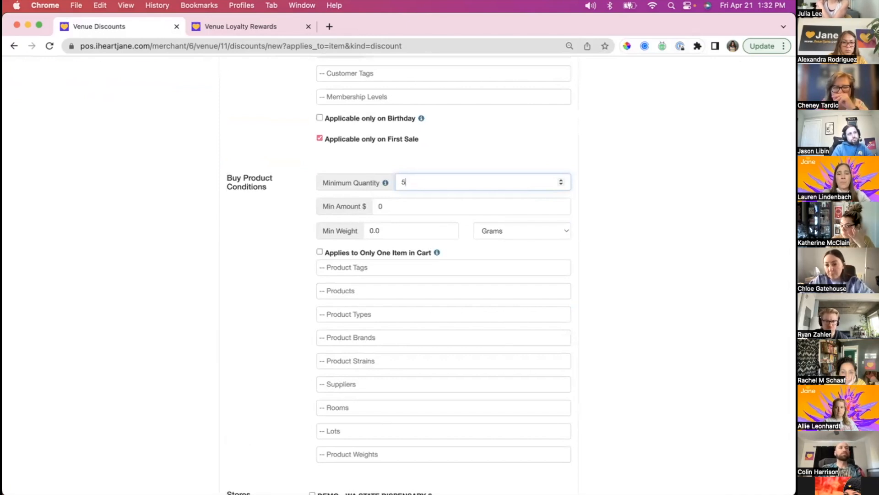
# - Add Pre-Roll as a product type in the discount's Buy Product Conditions
pyautogui.scroll(1, 402, 308)
pyautogui.click(386, 334)
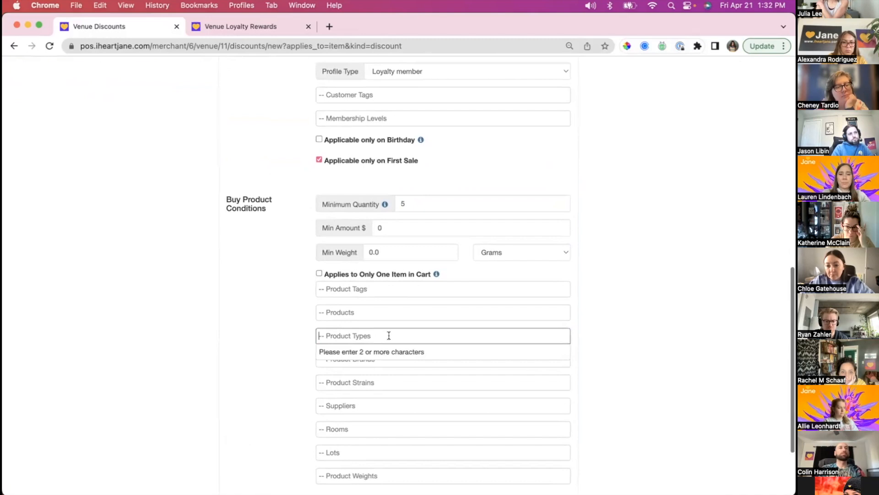
pyautogui.write('pre')
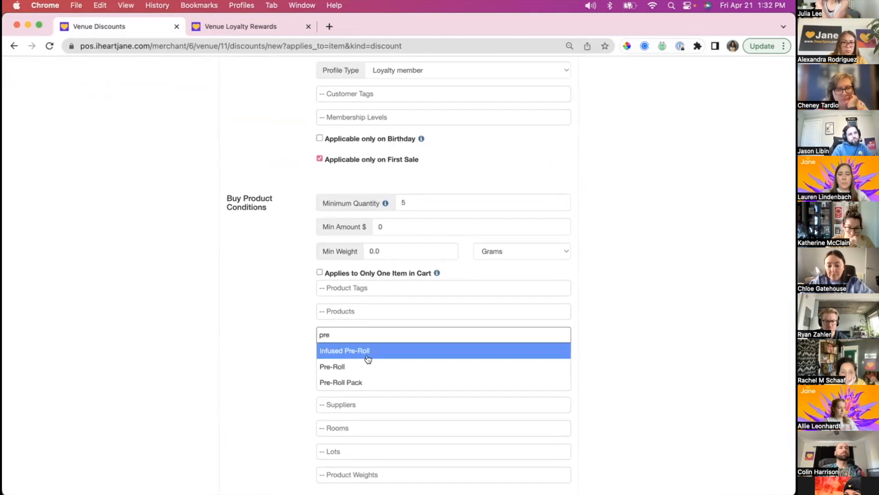
pyautogui.click(351, 365)
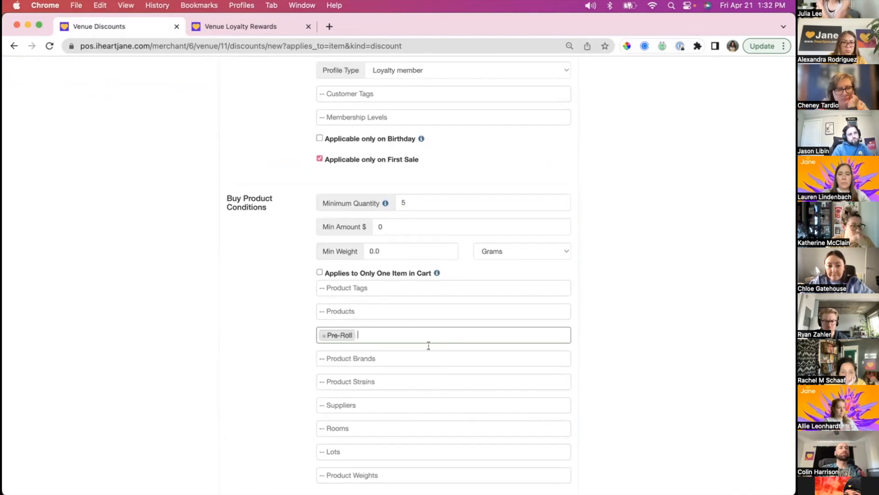
pyautogui.scroll(-3, 421, 316)
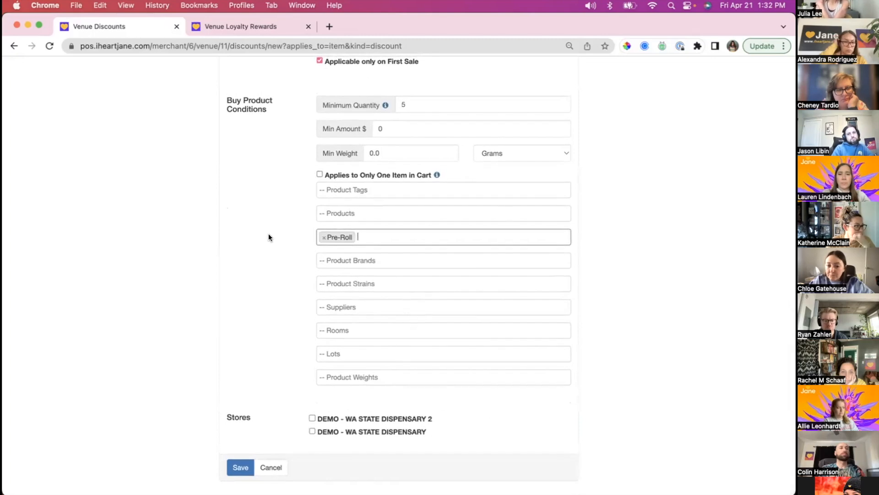
# - Remove Pre-Roll from the Buy Product Conditions' product types and set the Min Weight to 14 grams
pyautogui.click(324, 237)
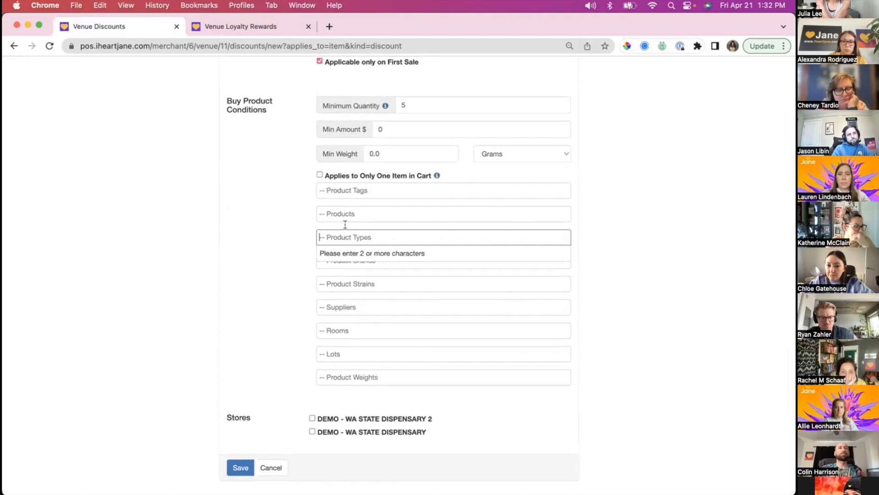
pyautogui.click(264, 192)
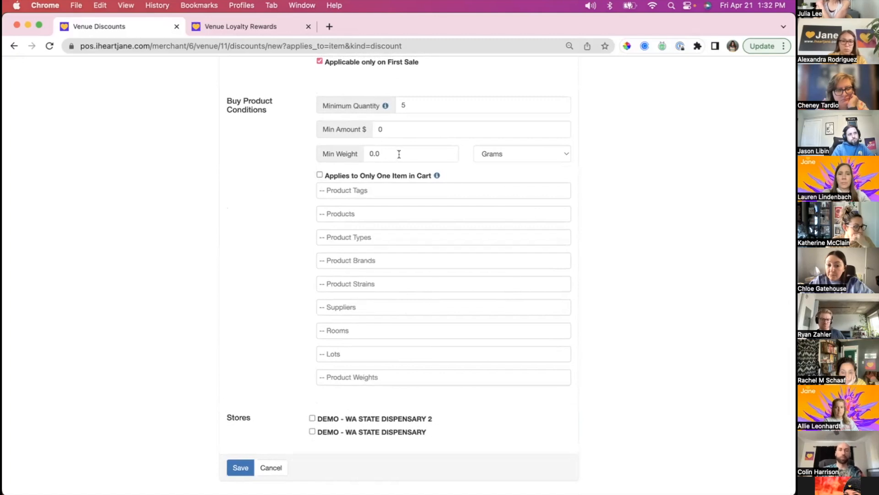
pyautogui.moveTo(399, 151); pyautogui.dragTo(363, 151)
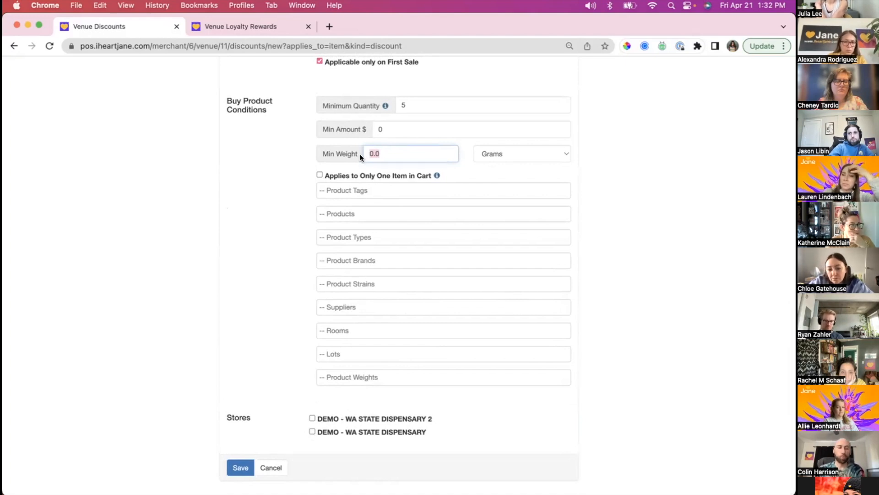
pyautogui.write('14')
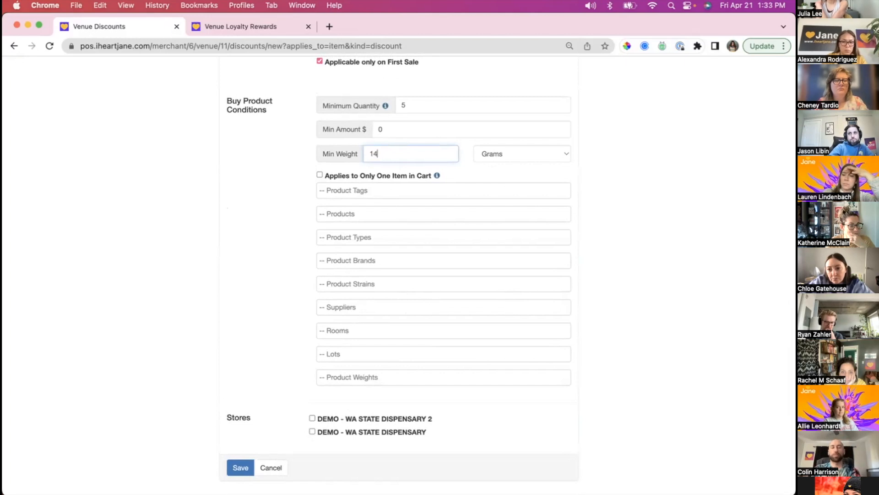
pyautogui.click(331, 153)
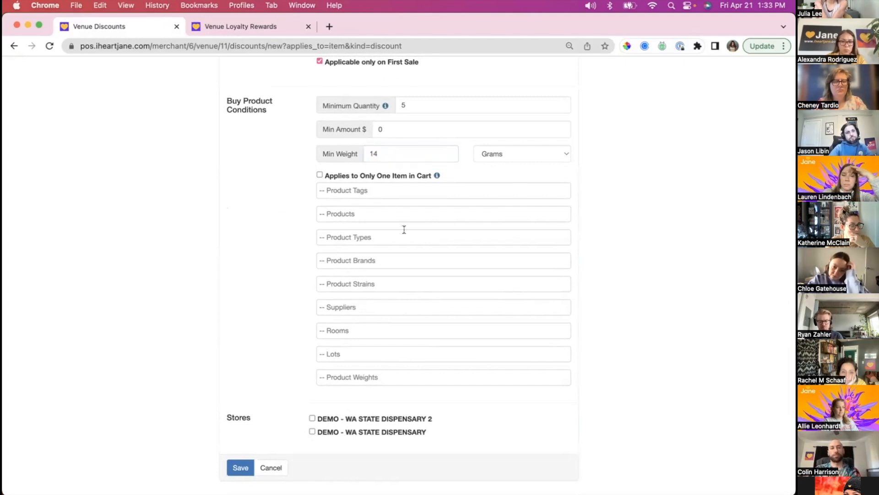
pyautogui.click(351, 151)
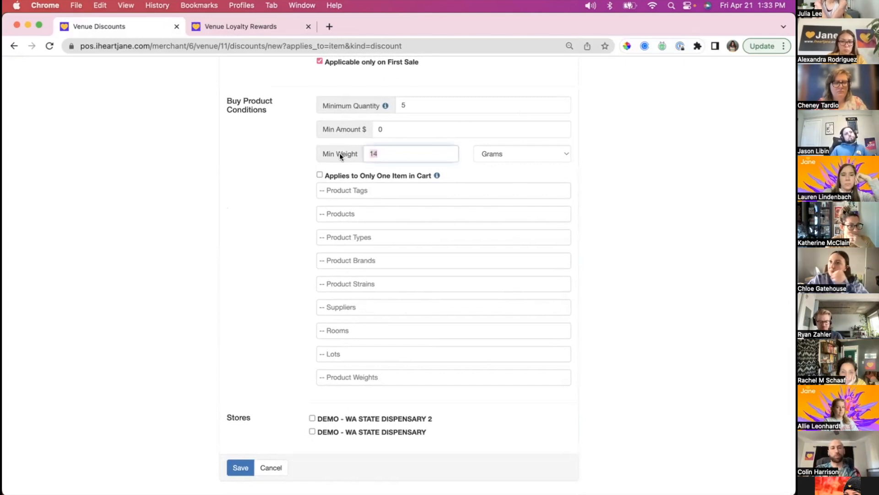
# - Try 5 as the Min Amount in the Buy Product Conditions and leave the field empty
pyautogui.click(396, 128)
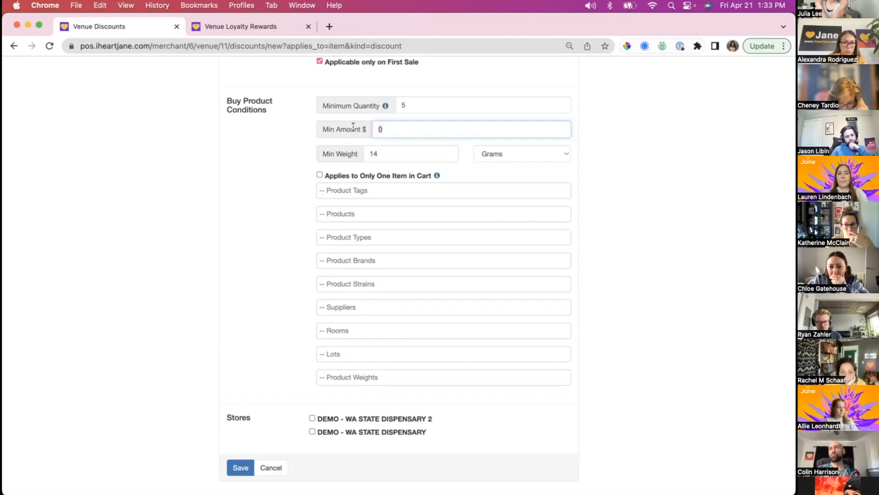
pyautogui.scroll(12, 480, 142)
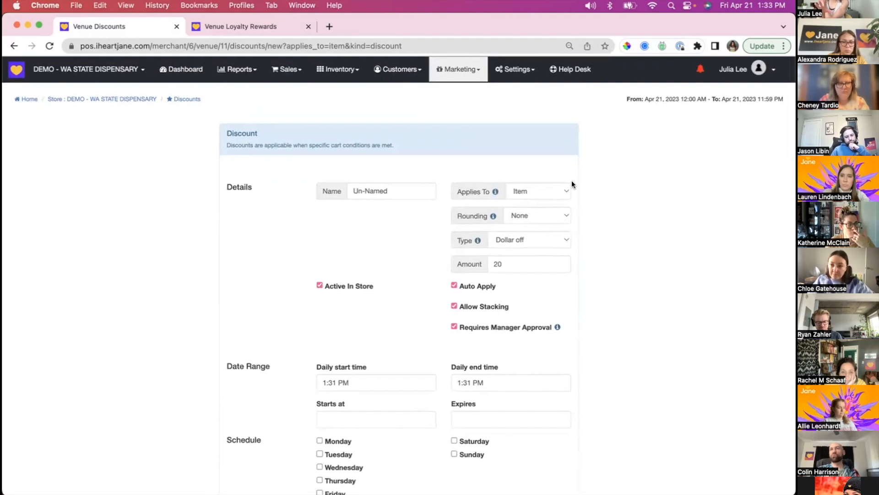
pyautogui.scroll(-9, 571, 184)
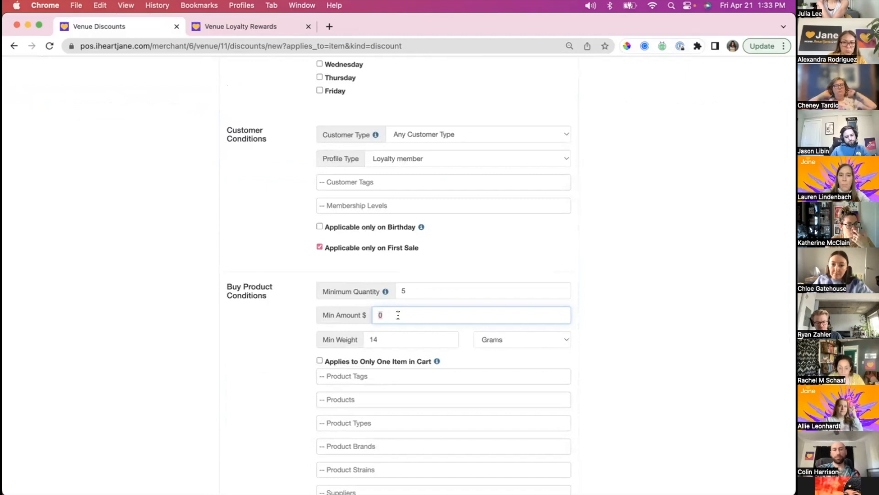
pyautogui.write('5')
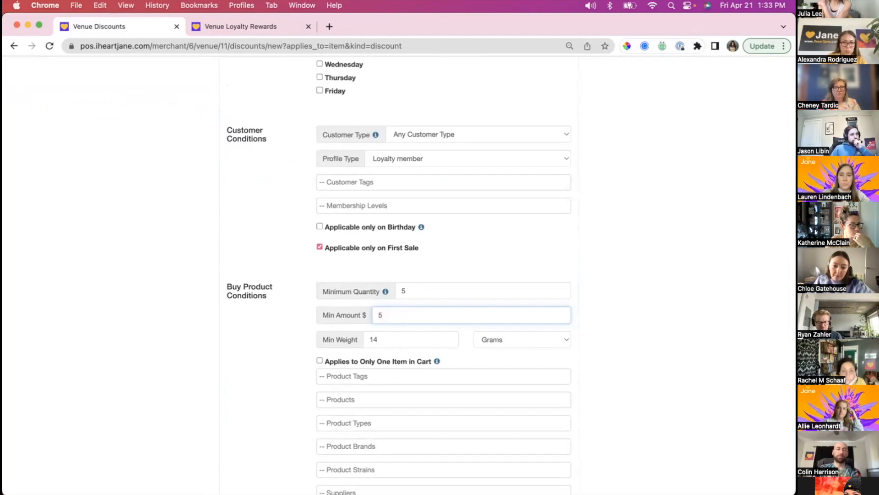
pyautogui.press('BackSpace')
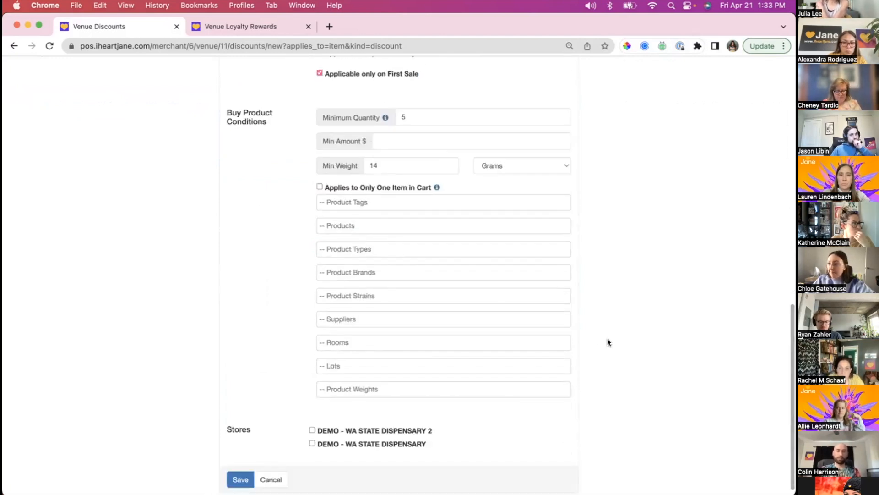
# - Add 3.5 gm as a product weight in the discount's Buy Product Conditions
pyautogui.click(363, 389)
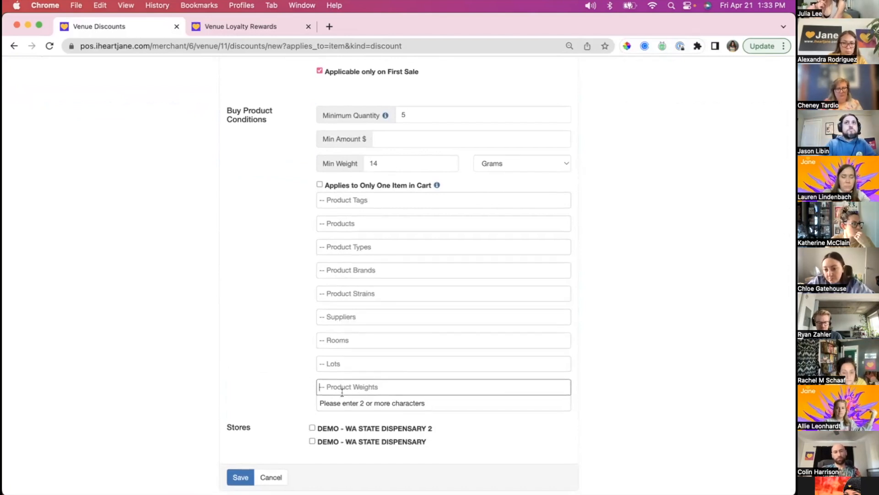
pyautogui.write('3.5')
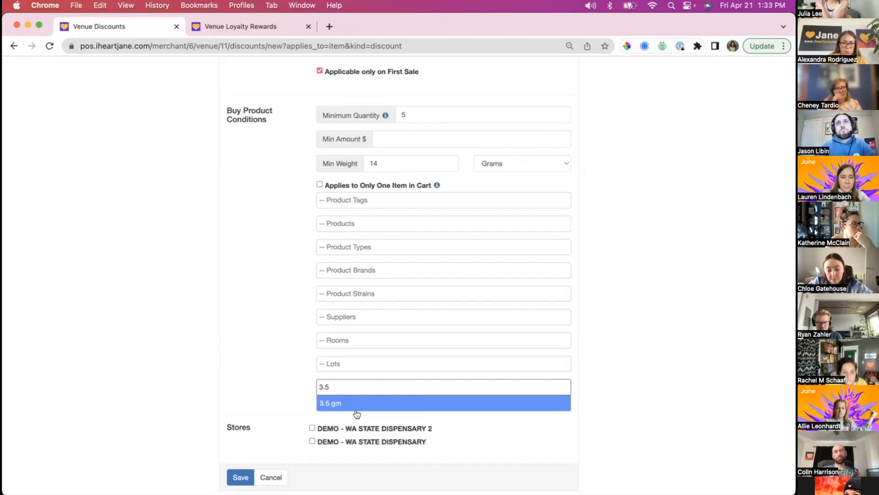
pyautogui.click(352, 400)
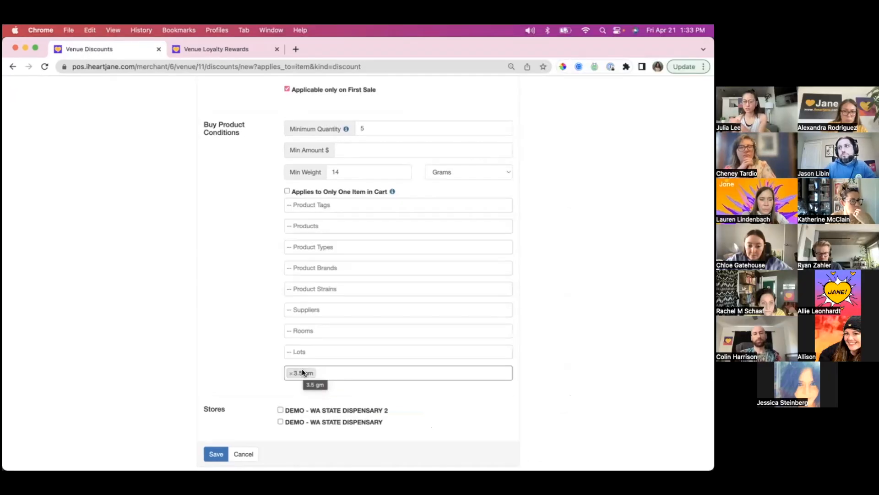
# - Examine the Lots and Rooms options in the Buy Product Conditions without adding any entries
pyautogui.click(411, 350)
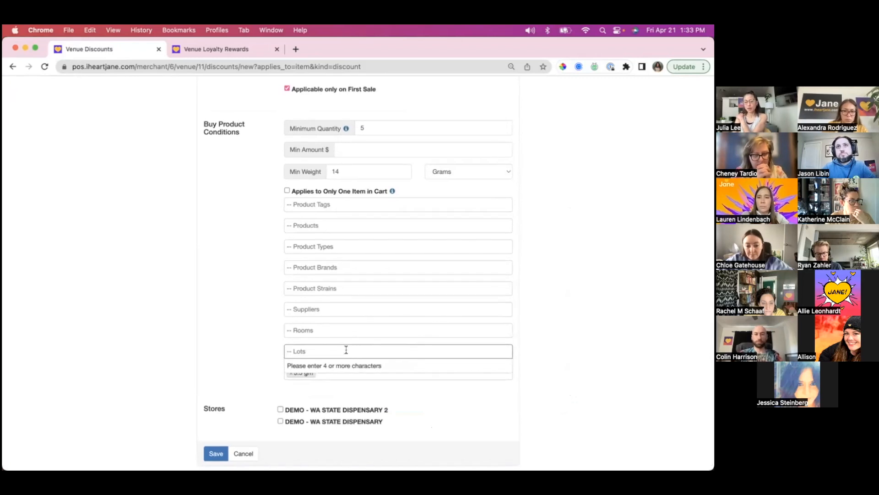
pyautogui.scroll(1, 345, 350)
pyautogui.scroll(-1, 339, 358)
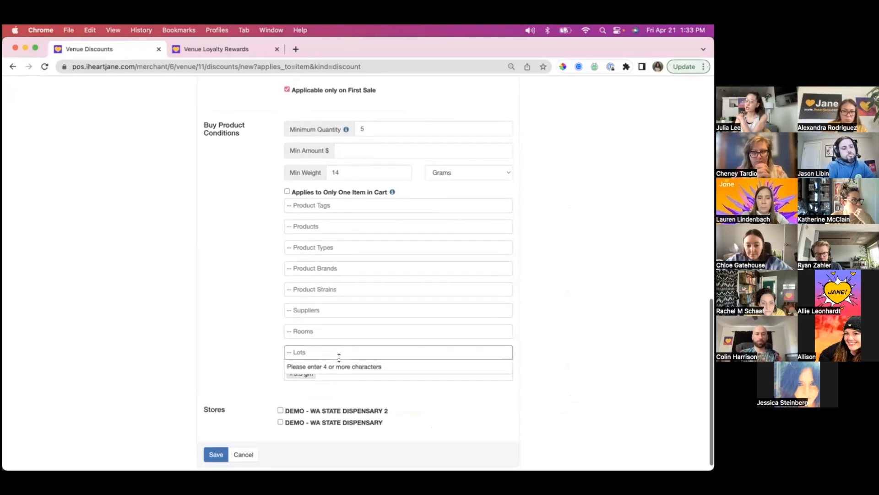
pyautogui.click(562, 319)
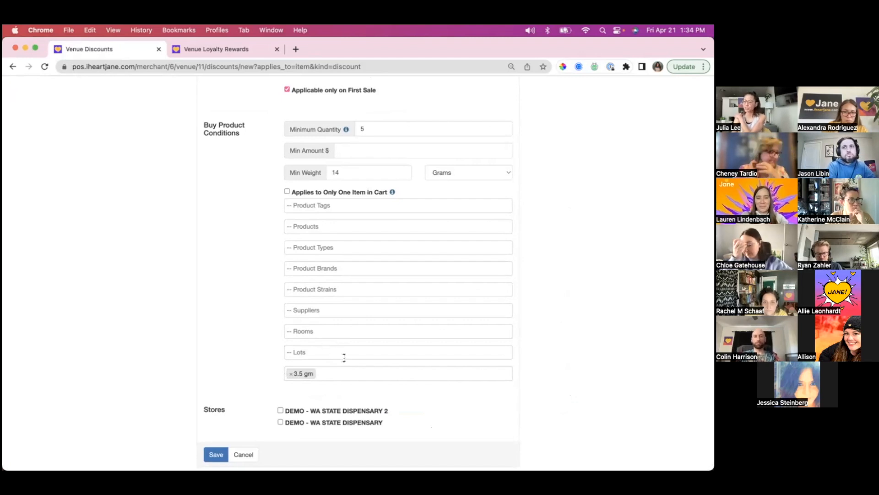
pyautogui.click(308, 352)
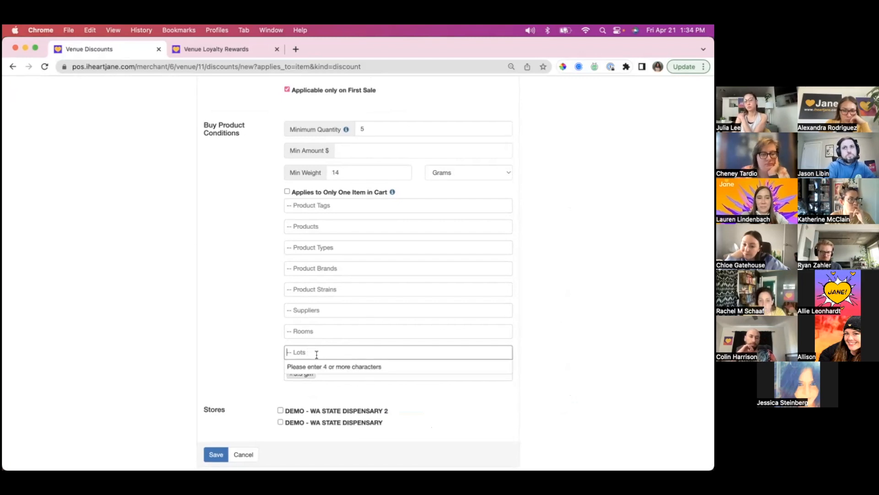
pyautogui.click(299, 331)
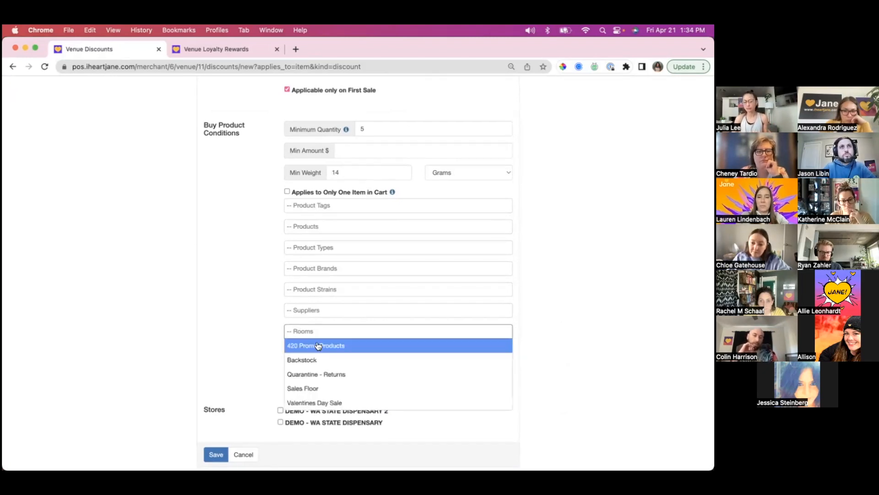
pyautogui.click(231, 327)
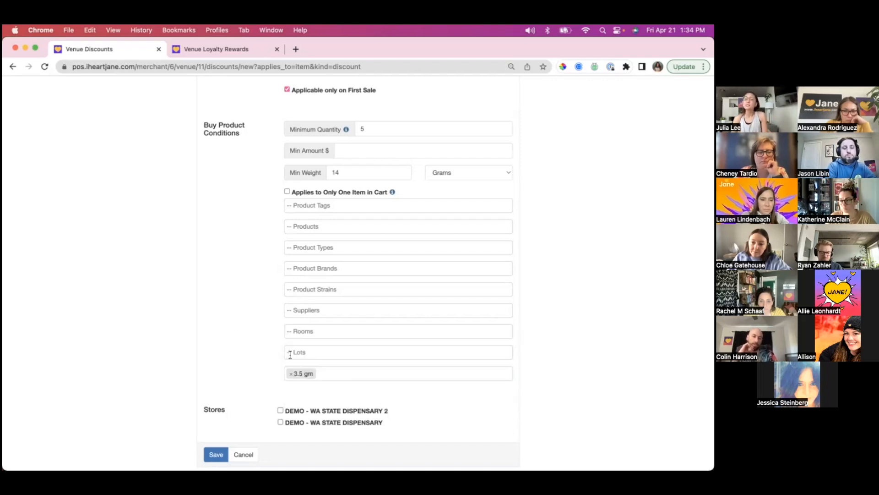
pyautogui.click(323, 353)
pyautogui.click(310, 330)
pyautogui.click(520, 342)
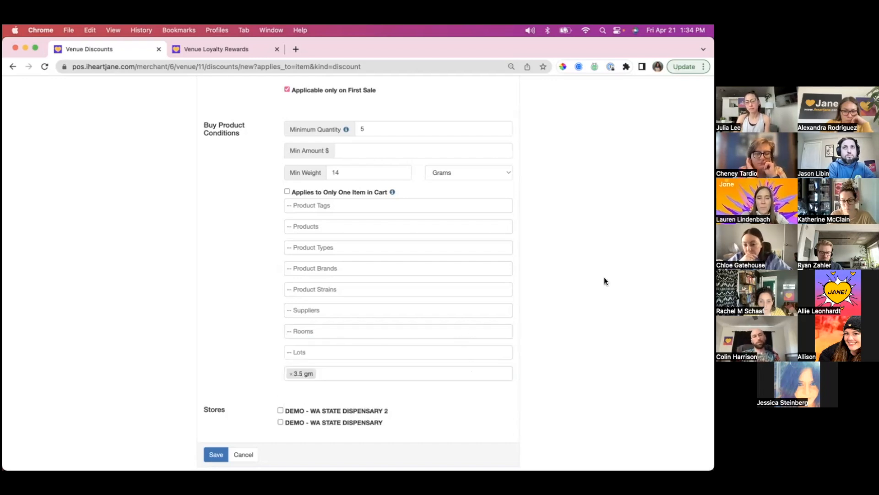